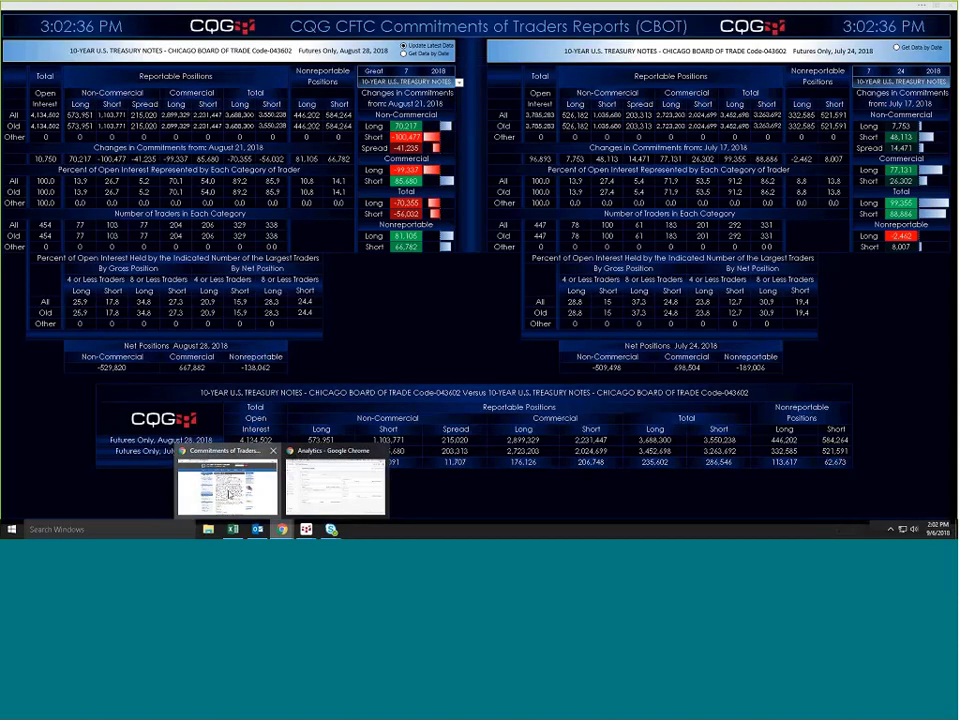
# Step: Bring the CFTC Commitments of Traders page forward and scroll down to the Current Legacy Reports table
pyautogui.click(229, 492)
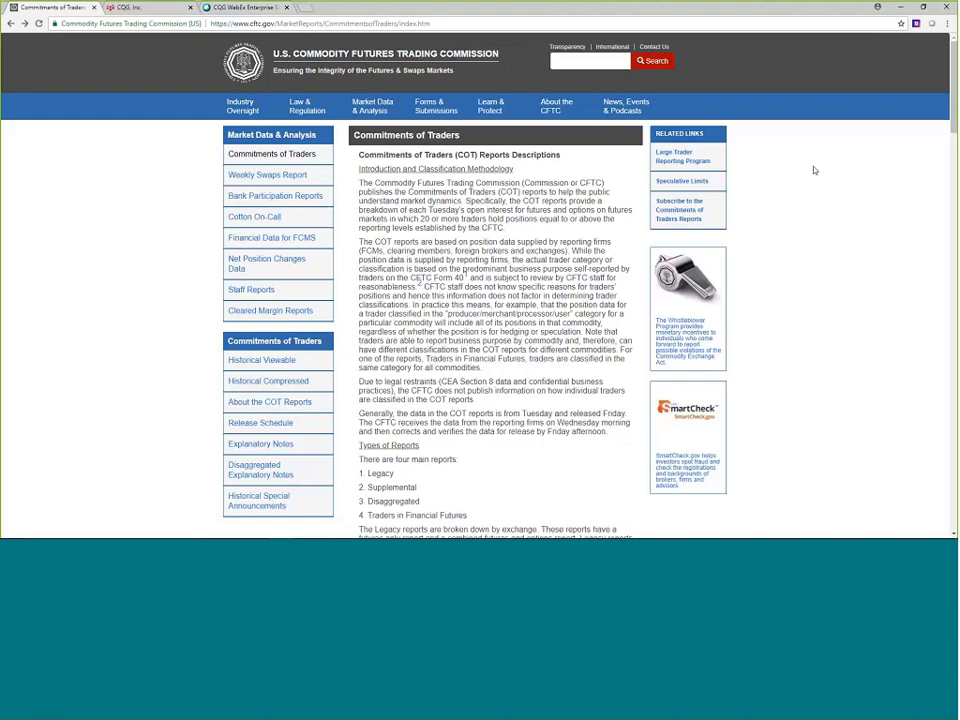
pyautogui.scroll(-1, 813, 166)
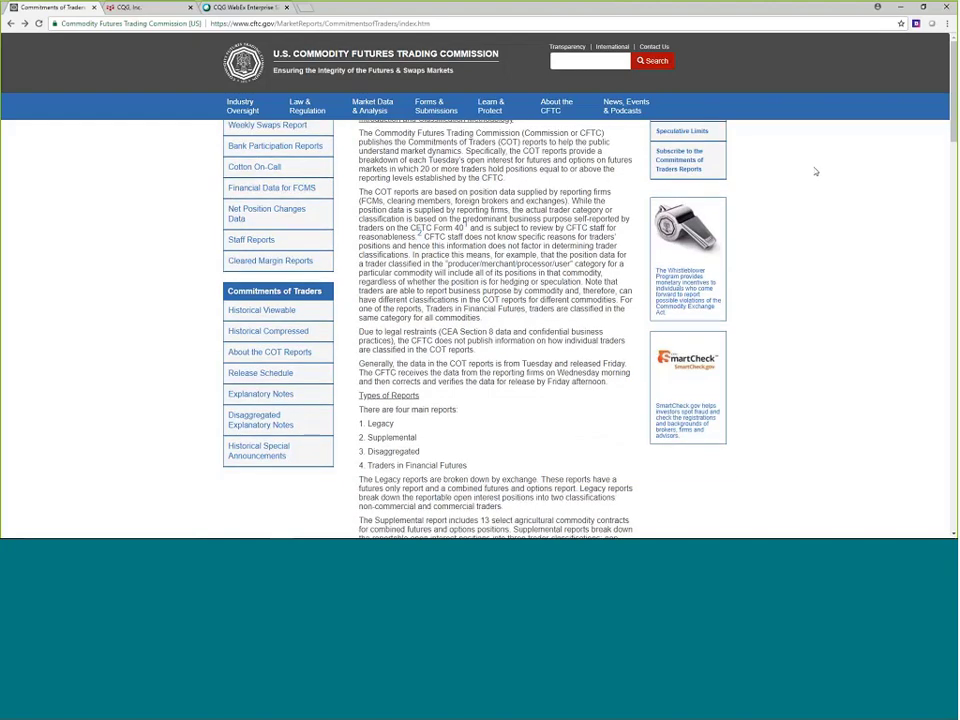
pyautogui.scroll(-3, 815, 172)
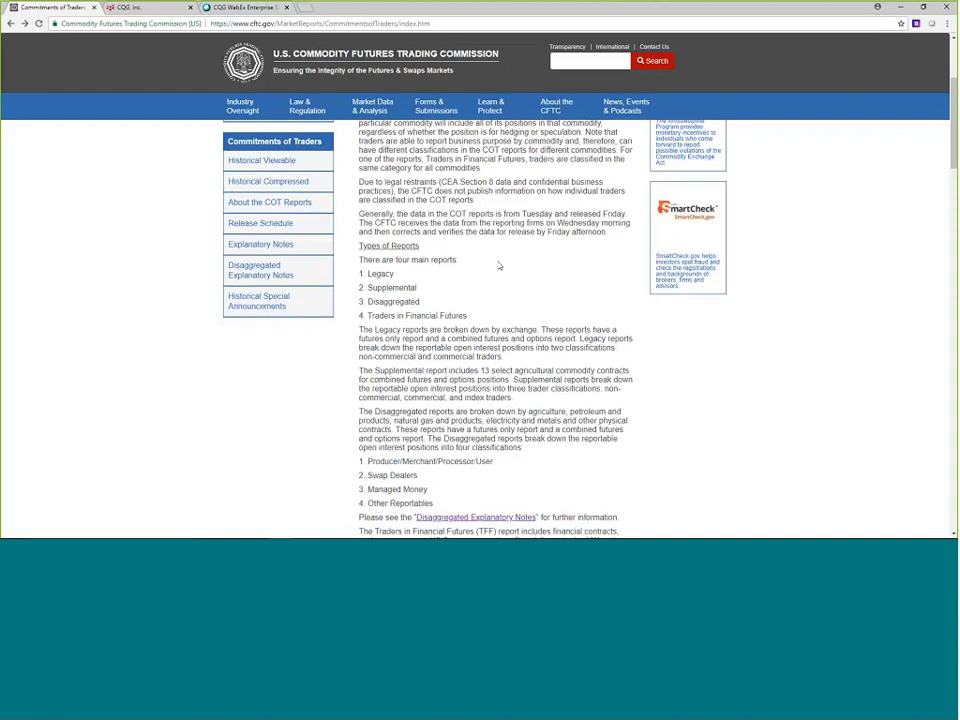
pyautogui.scroll(-10, 500, 265)
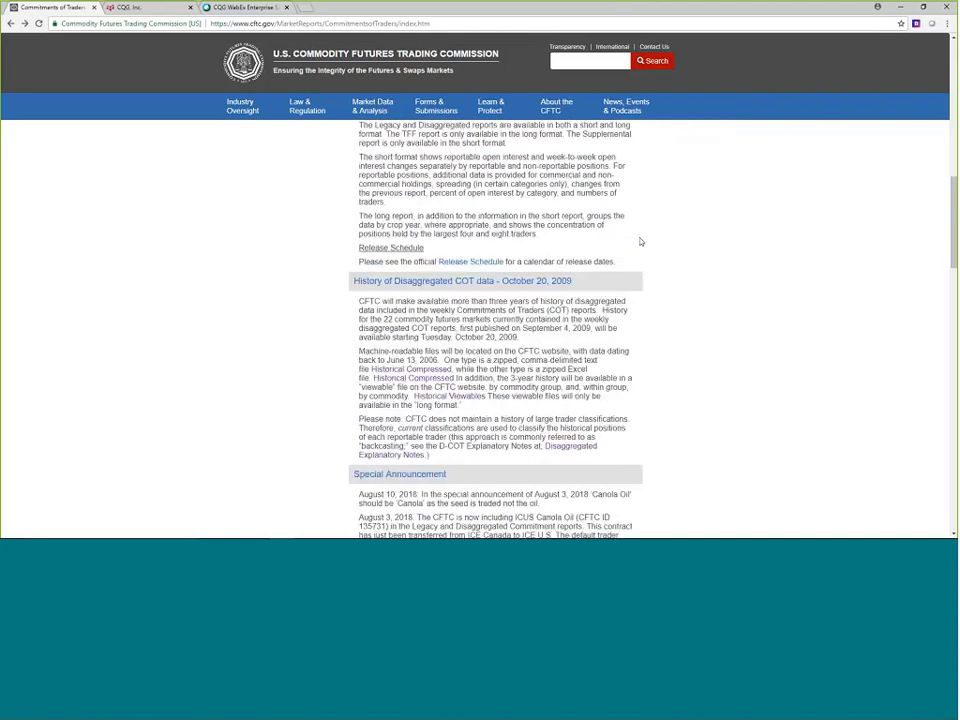
pyautogui.scroll(-10, 641, 240)
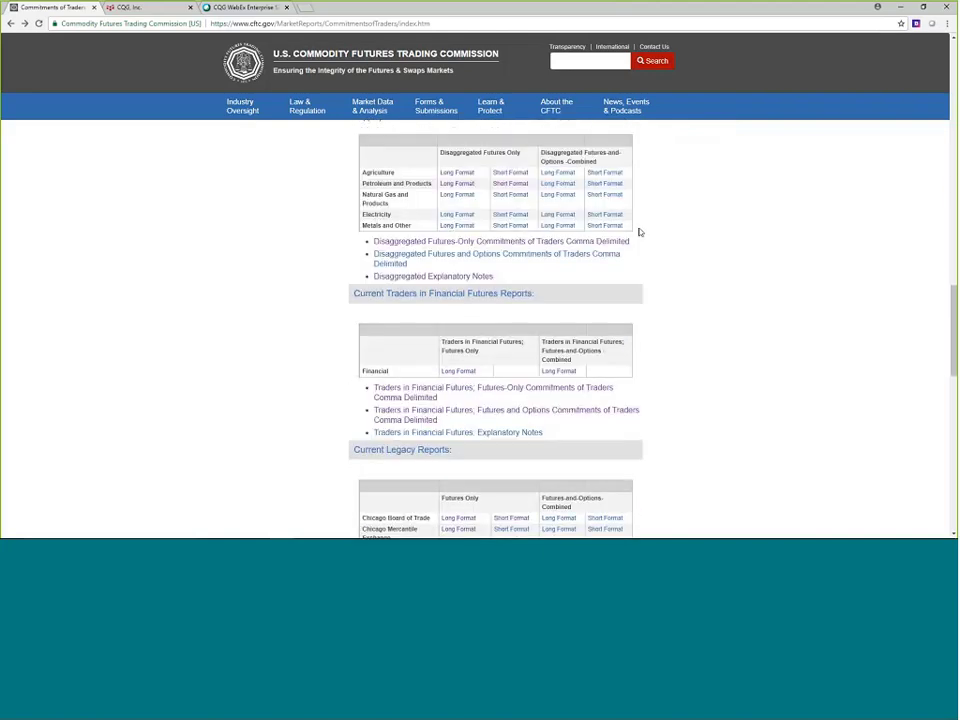
pyautogui.scroll(-5, 640, 232)
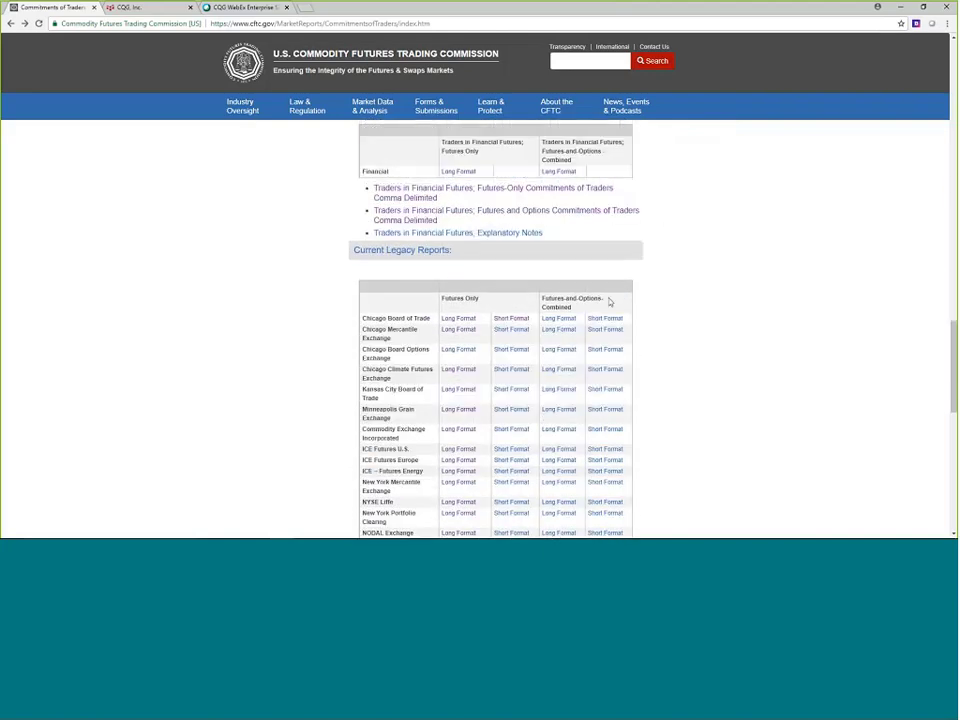
pyautogui.click(460, 319)
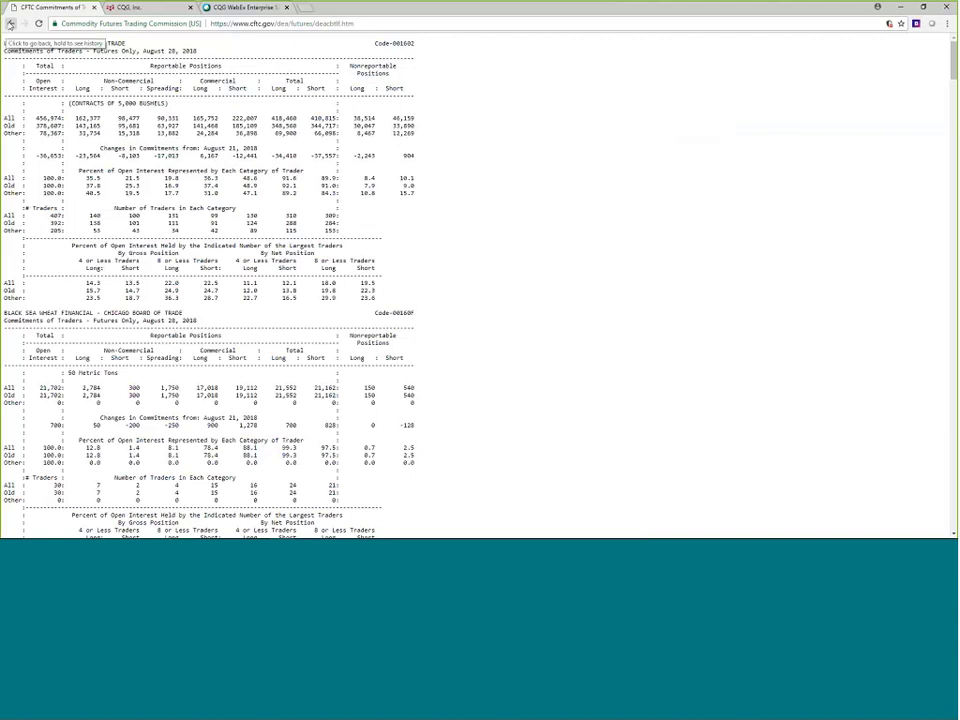
pyautogui.click(10, 24)
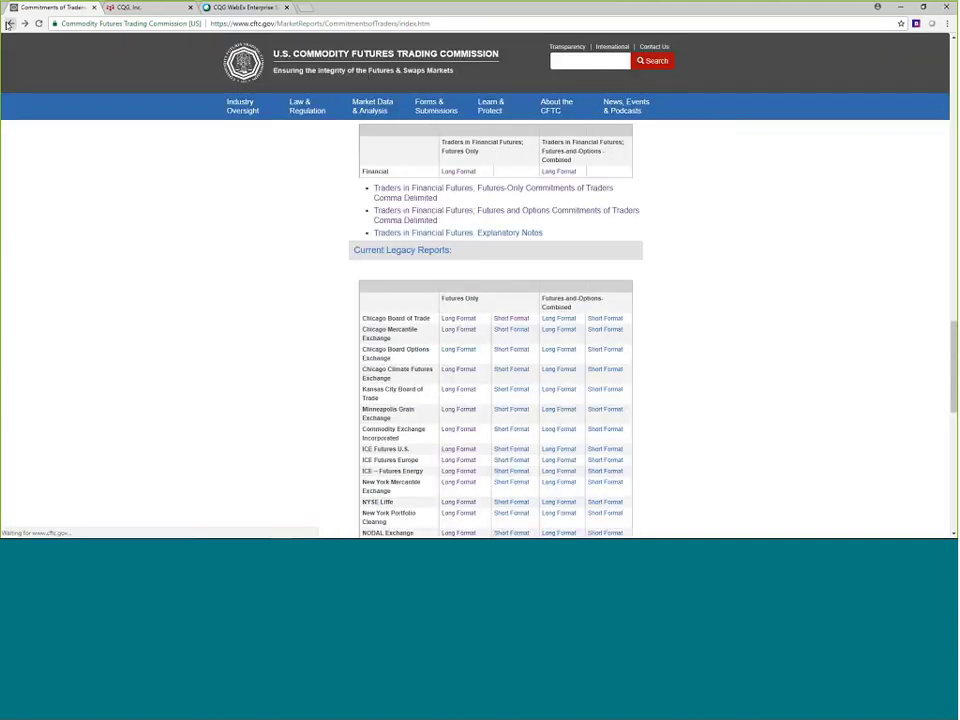
pyautogui.scroll(15, 739, 214)
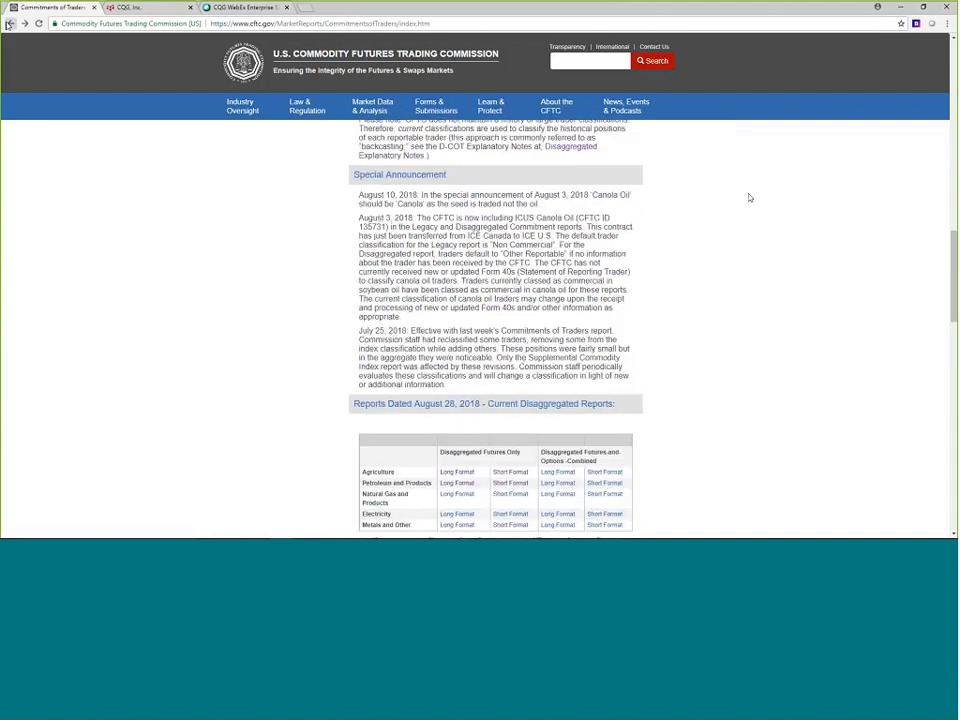
pyautogui.scroll(2, 755, 211)
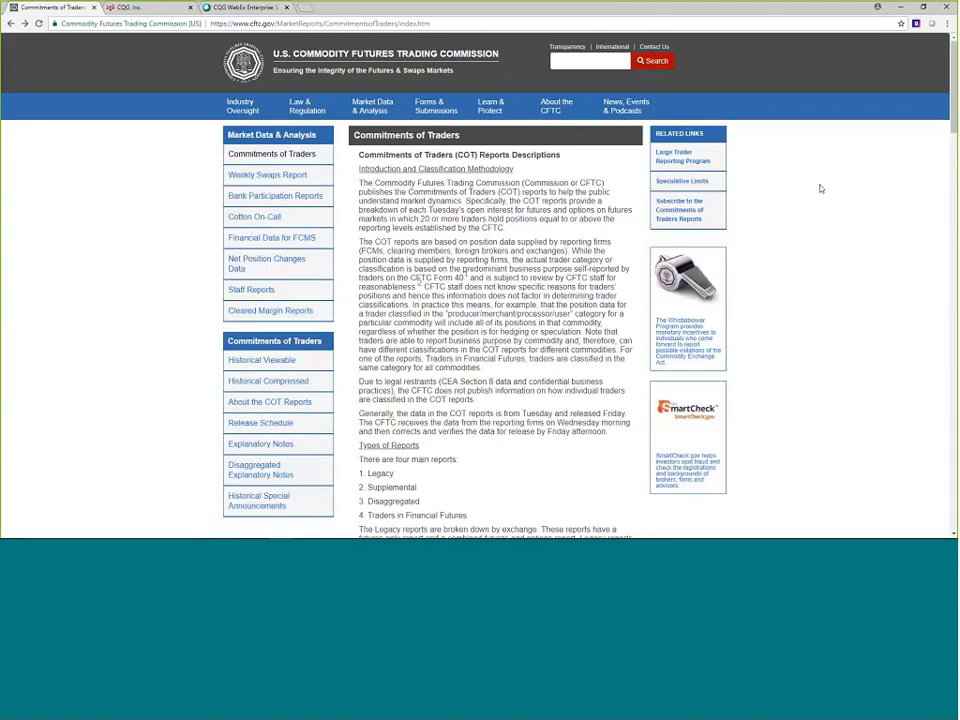
# Step: Open the June 26, 2018 historical reports, view the CBOT Long Format report, then return to the listing
pyautogui.click(288, 361)
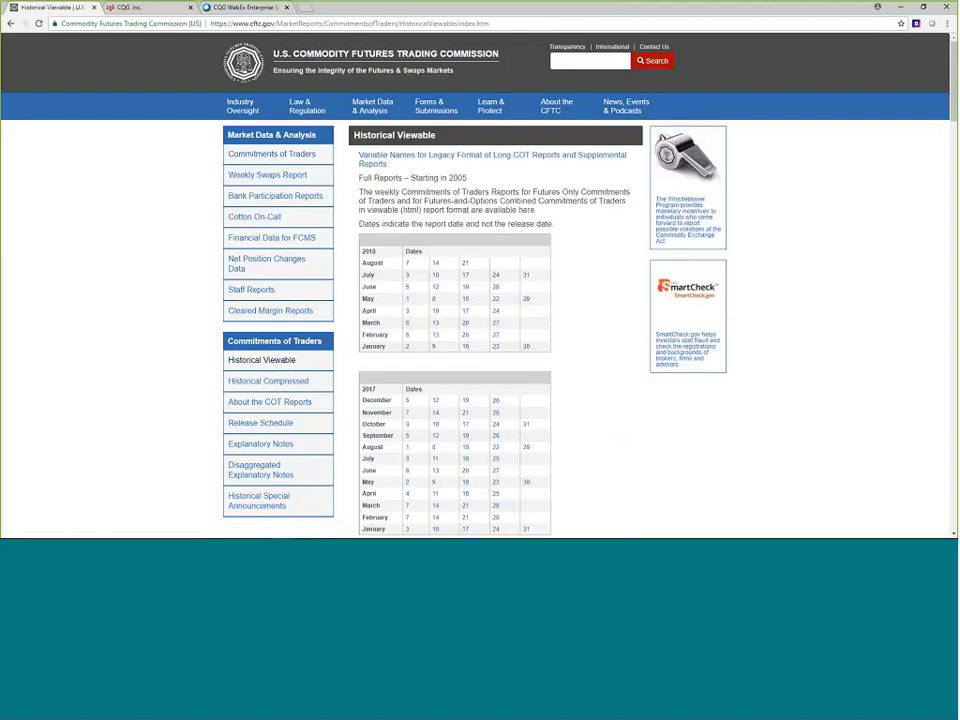
pyautogui.click(496, 289)
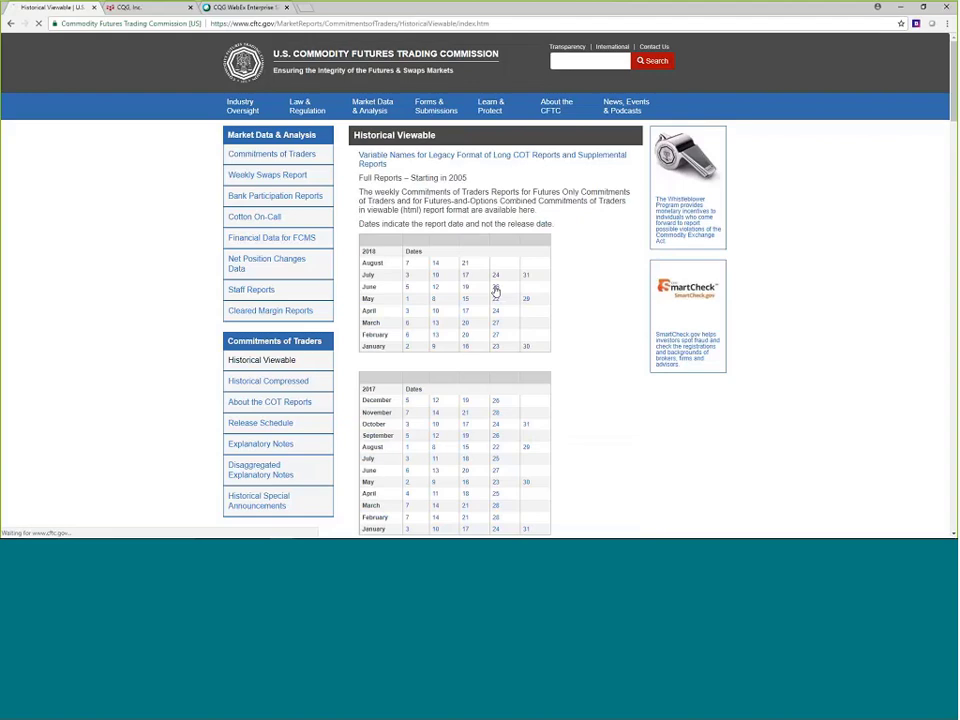
pyautogui.scroll(-3, 495, 280)
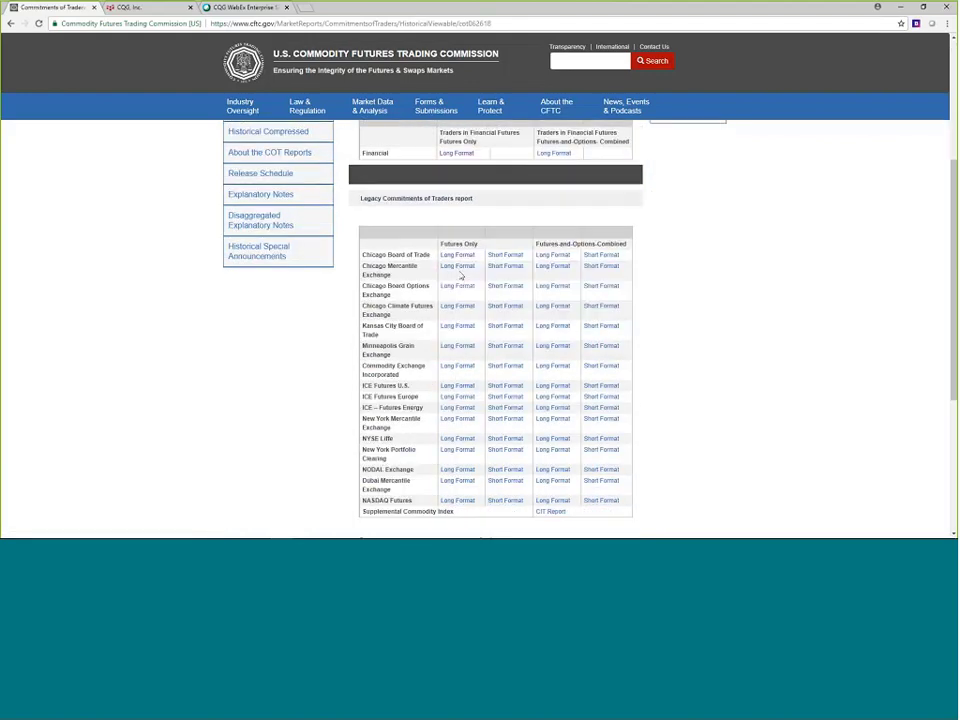
pyautogui.click(455, 259)
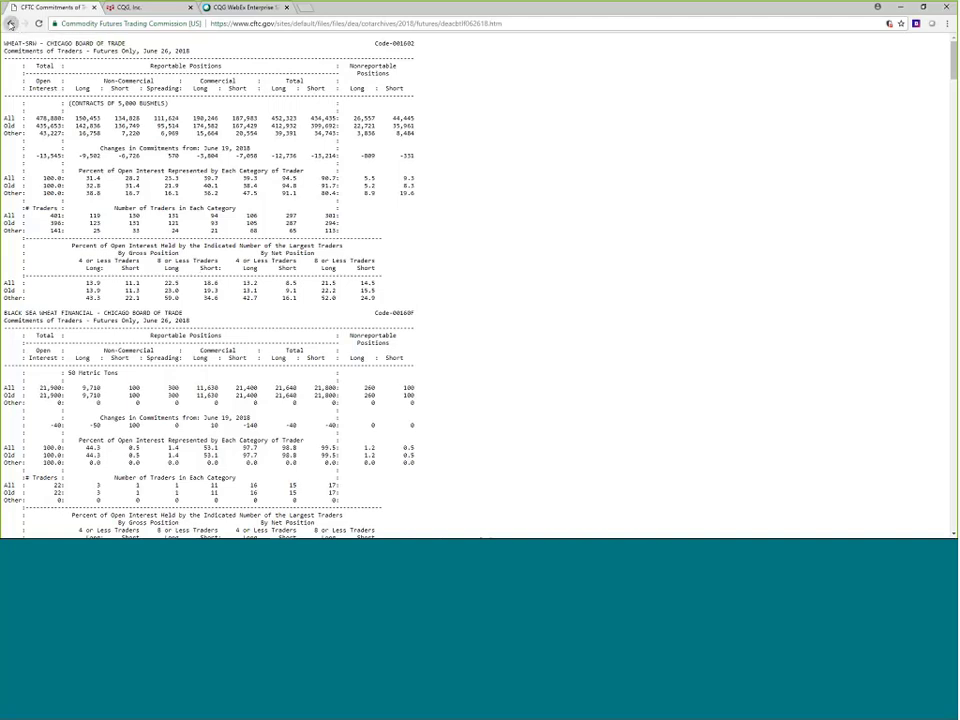
pyautogui.click(10, 23)
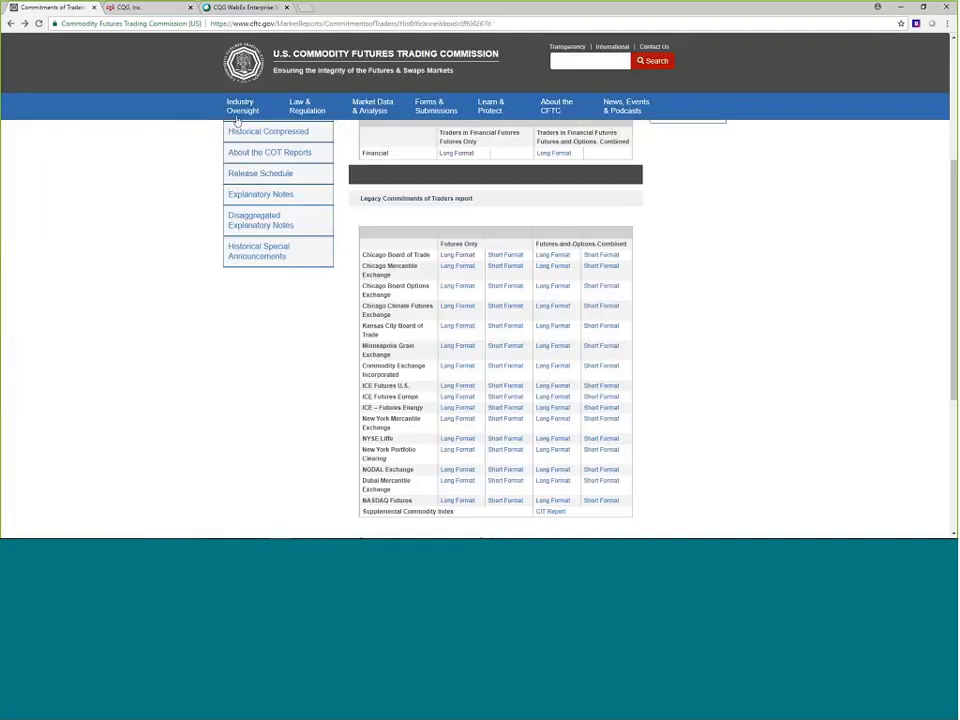
# Step: On the CQG website, open the CQG, RTD & Excel workspaces articles and accept the cookie notice
pyautogui.click(132, 10)
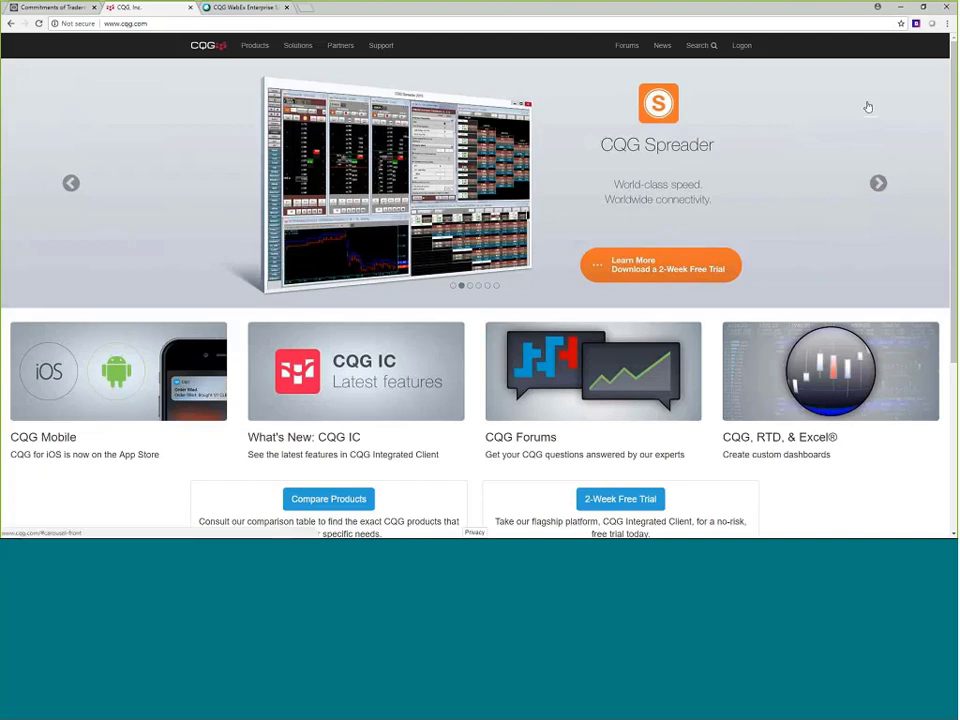
pyautogui.click(808, 380)
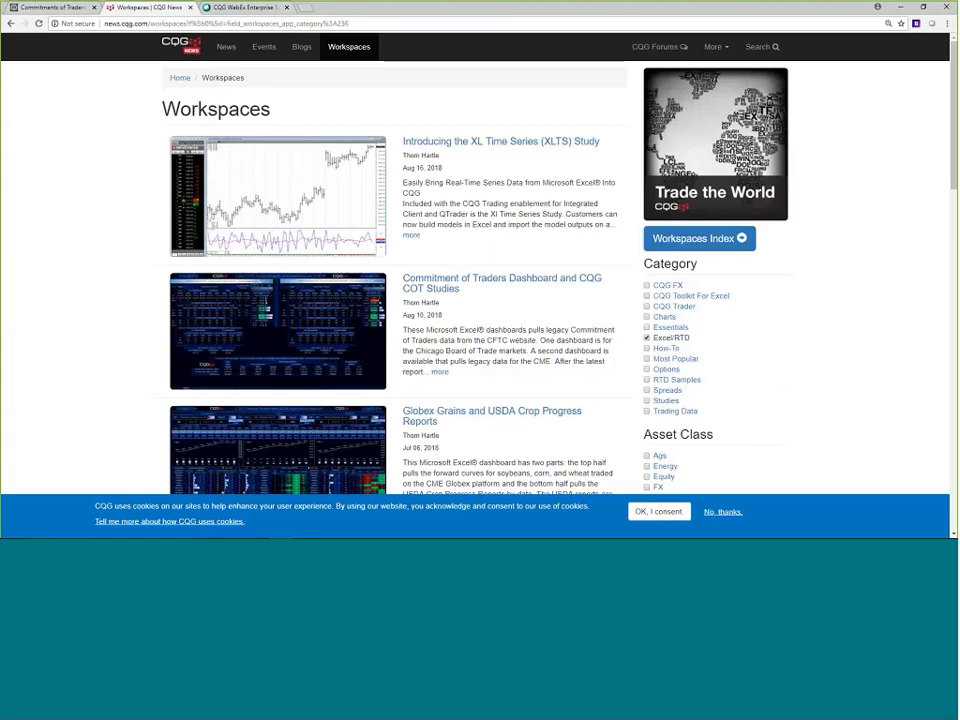
pyautogui.click(666, 511)
# Step: Browse the Excel/RTD workspaces list, then open the full Workspaces Index
pyautogui.scroll(-2, 905, 173)
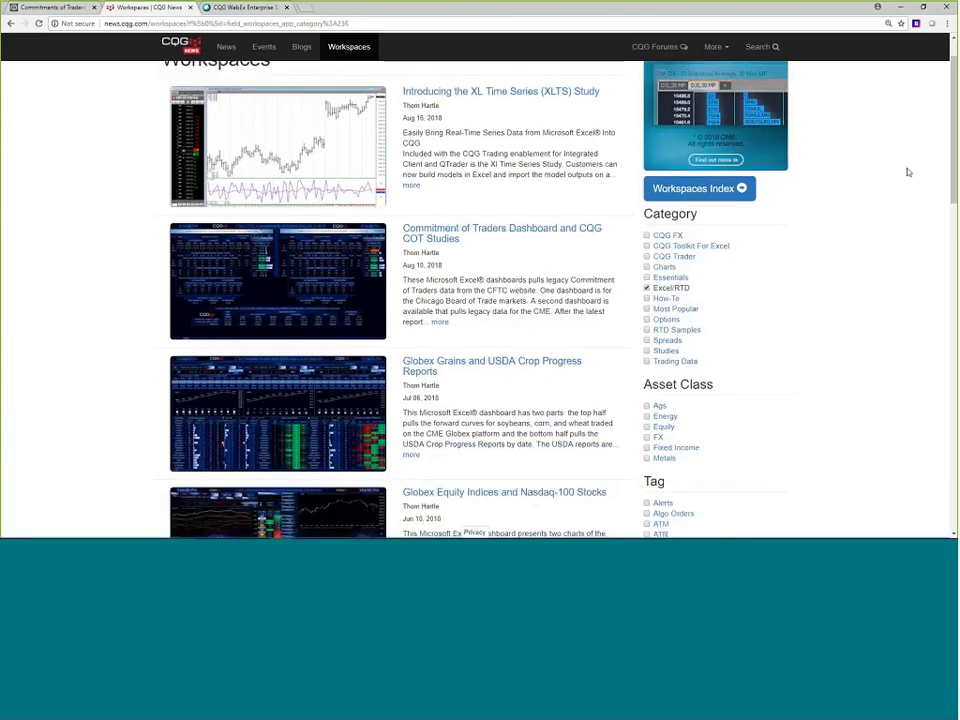
pyautogui.scroll(2, 893, 177)
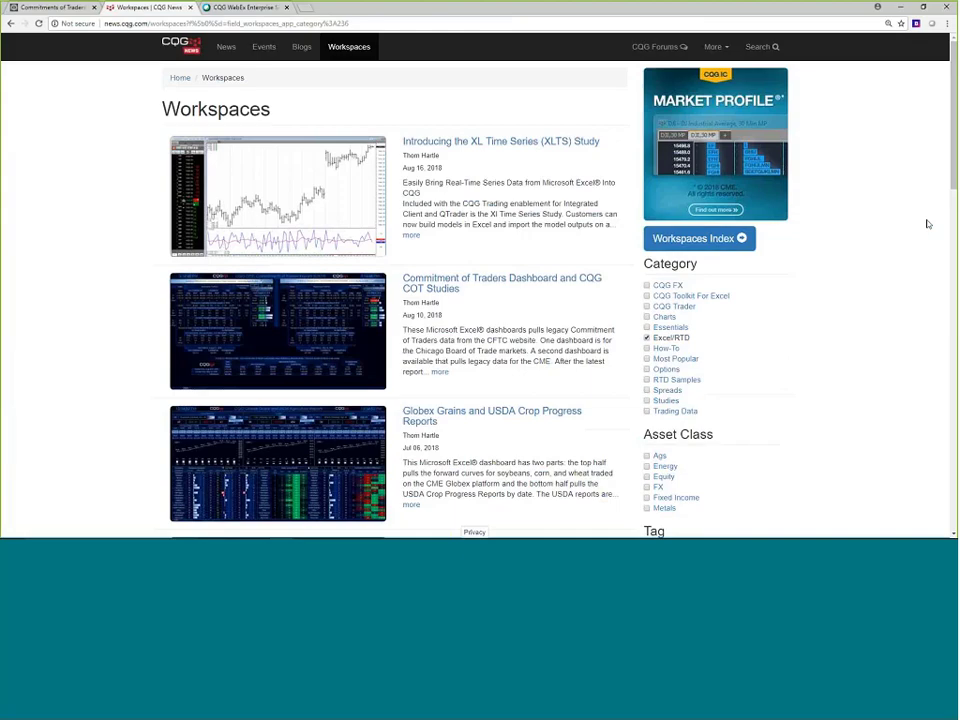
pyautogui.scroll(-6, 885, 216)
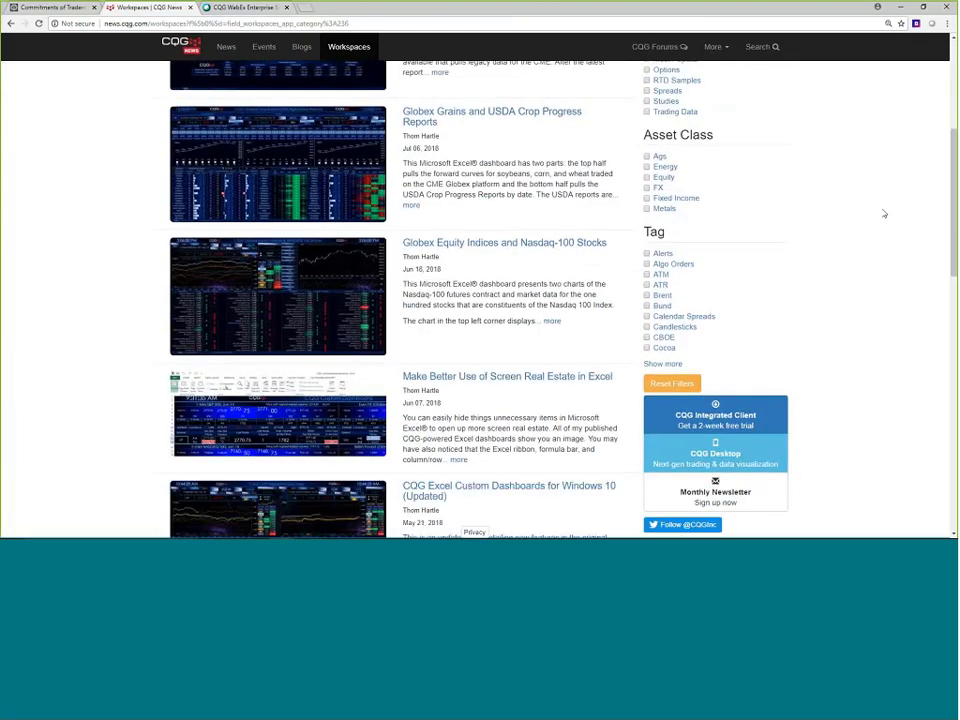
pyautogui.scroll(-5, 885, 214)
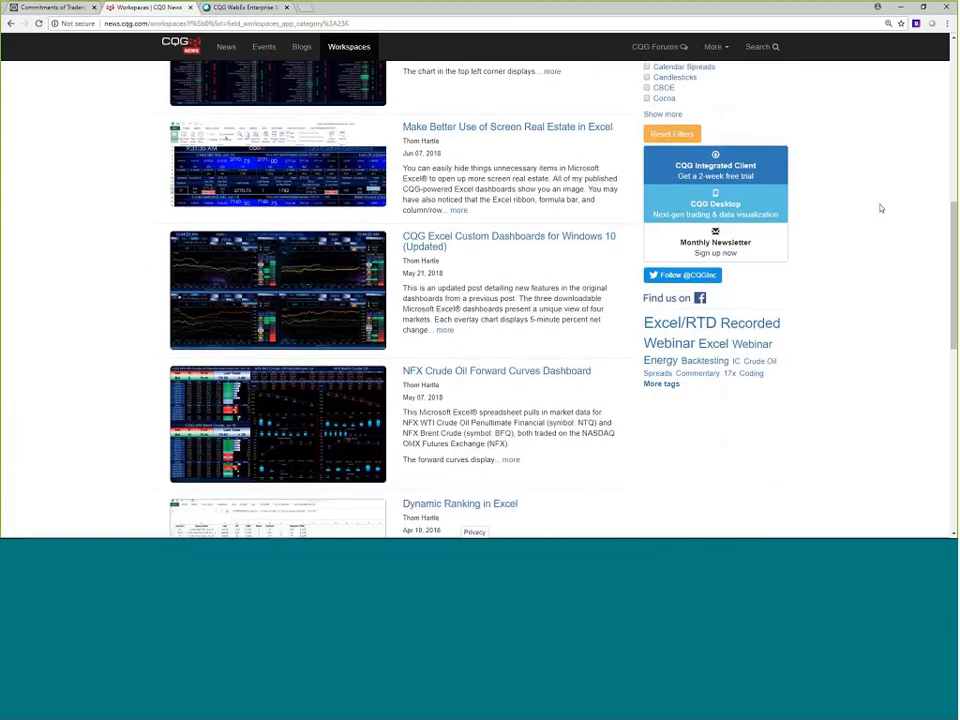
pyautogui.scroll(-2, 881, 203)
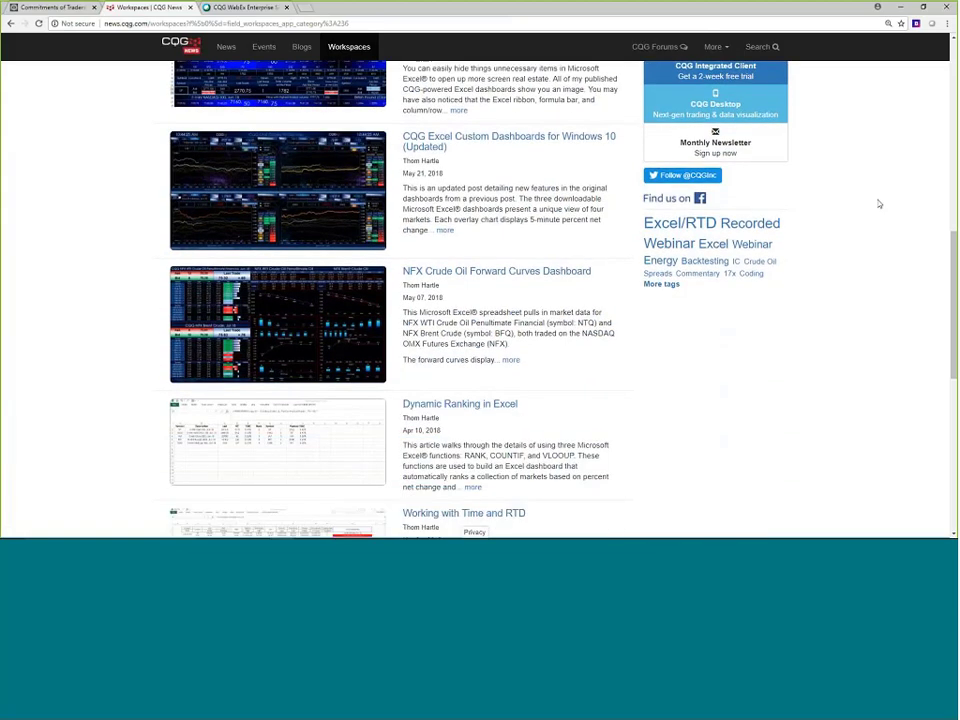
pyautogui.scroll(11, 879, 205)
pyautogui.scroll(3, 879, 207)
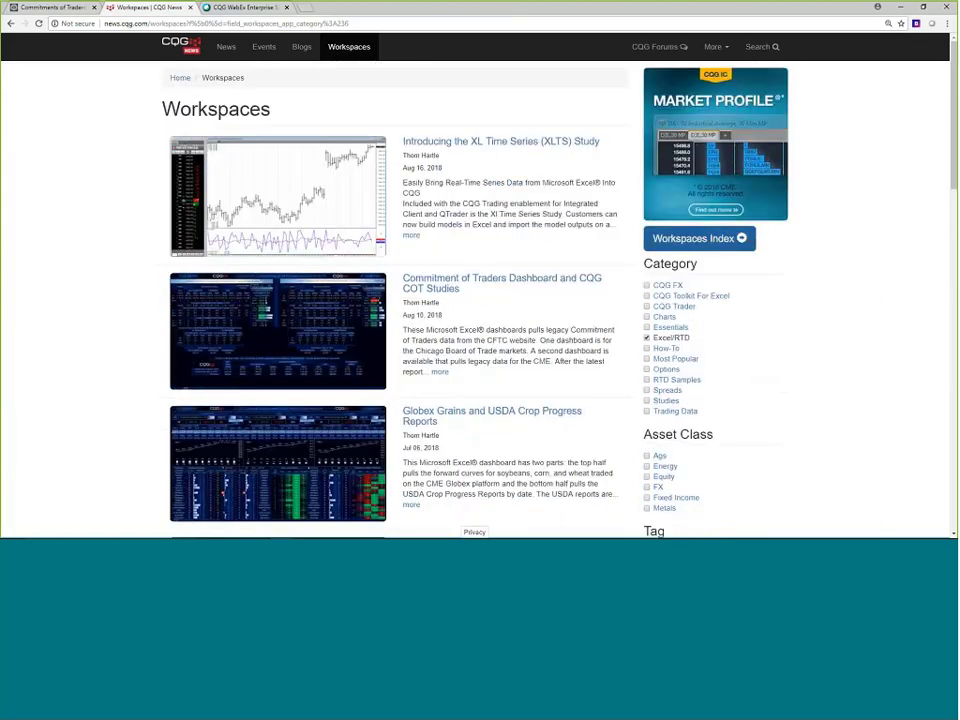
pyautogui.click(699, 240)
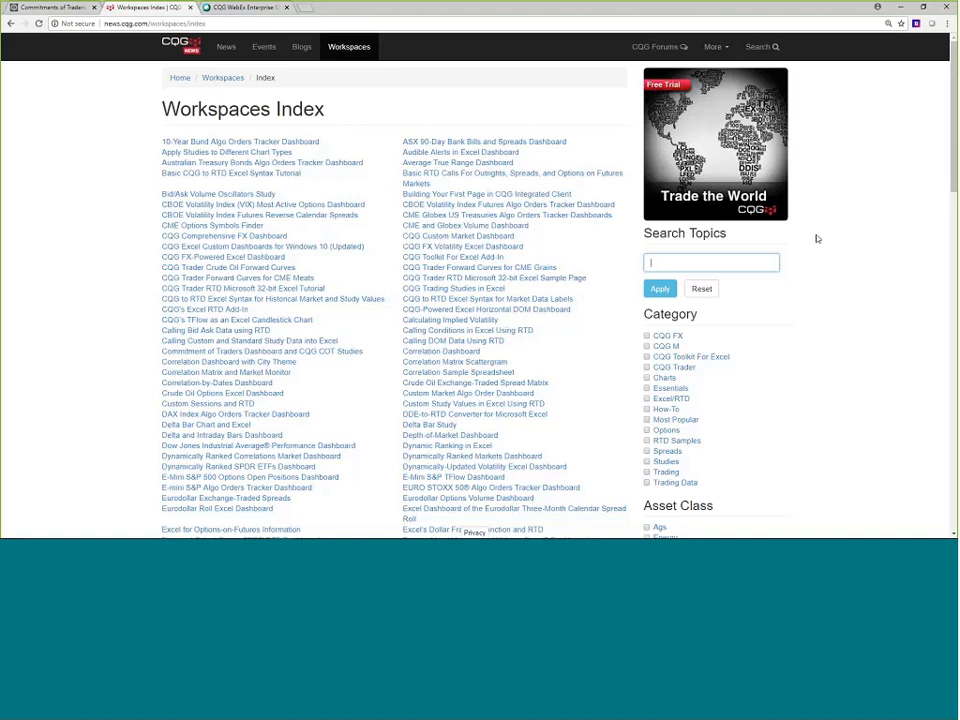
# Step: Filter the Workspaces Index by the 'Time' topic, then go back to the Excel/RTD workspaces list
pyautogui.write('T')
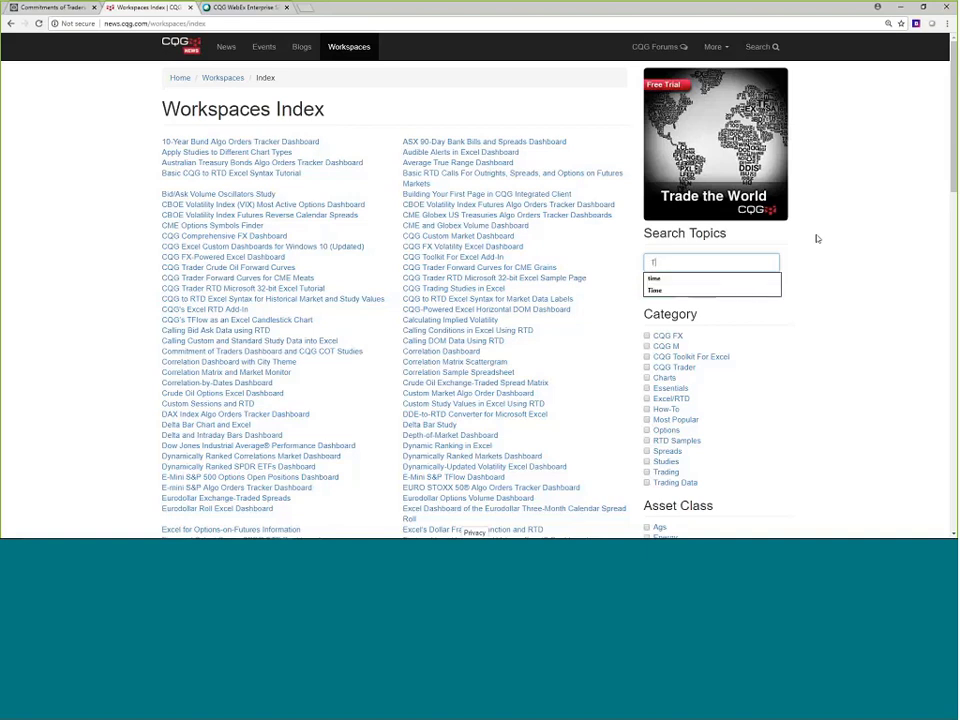
pyautogui.click(690, 289)
pyautogui.click(661, 290)
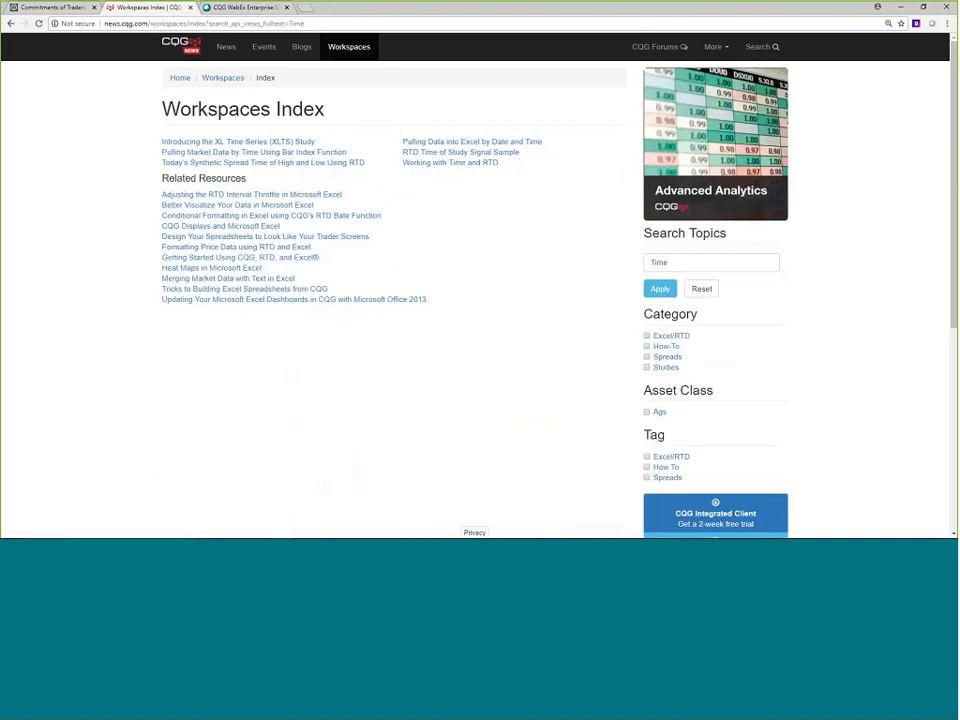
pyautogui.click(486, 144)
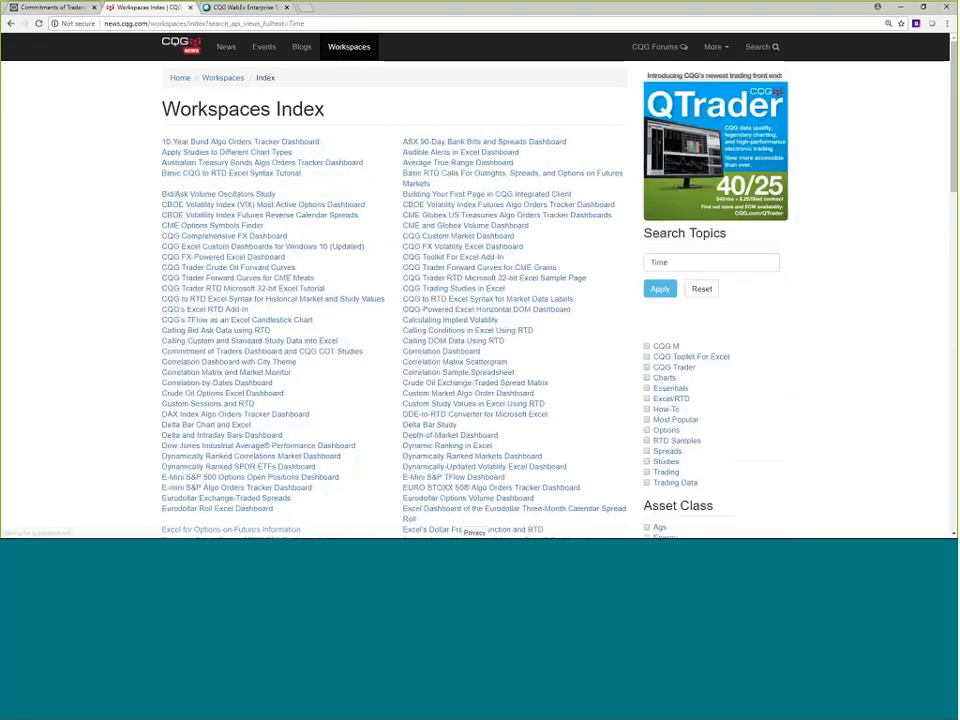
pyautogui.scroll(-1, 815, 323)
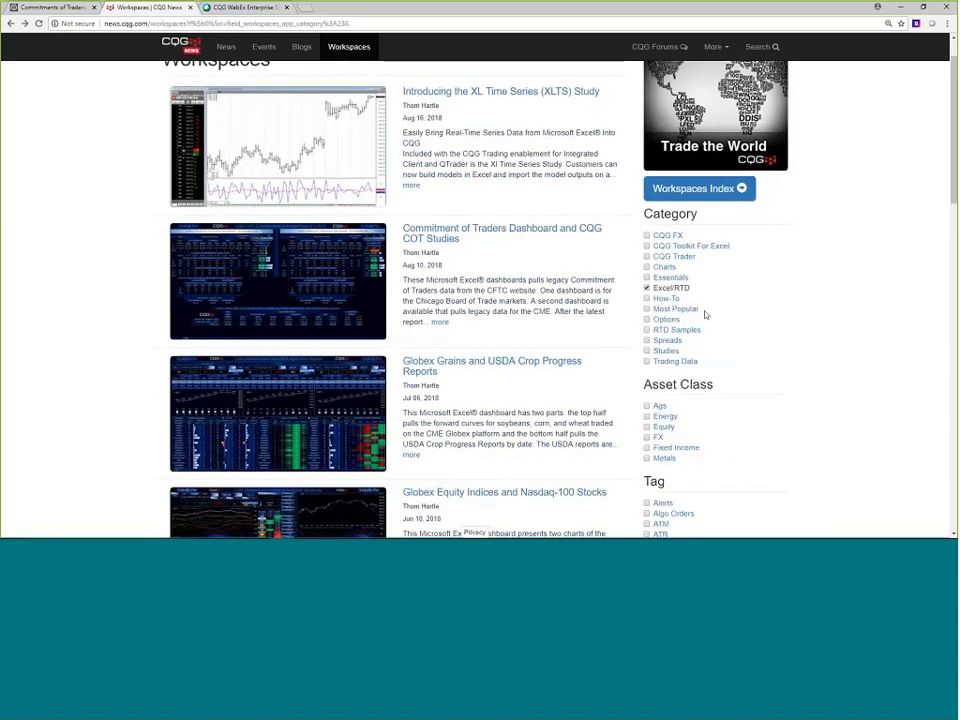
# Step: Open the 'Commitment of Traders Dashboard and CQG COT Studies' article and read down to its Downloads section
pyautogui.click(513, 234)
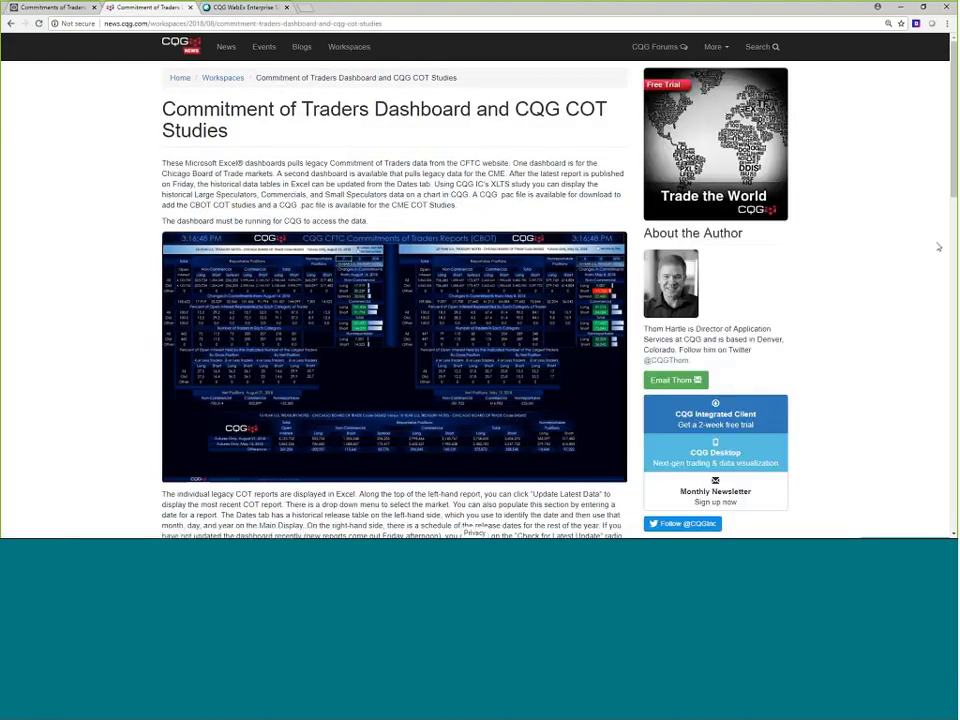
pyautogui.scroll(-1, 914, 222)
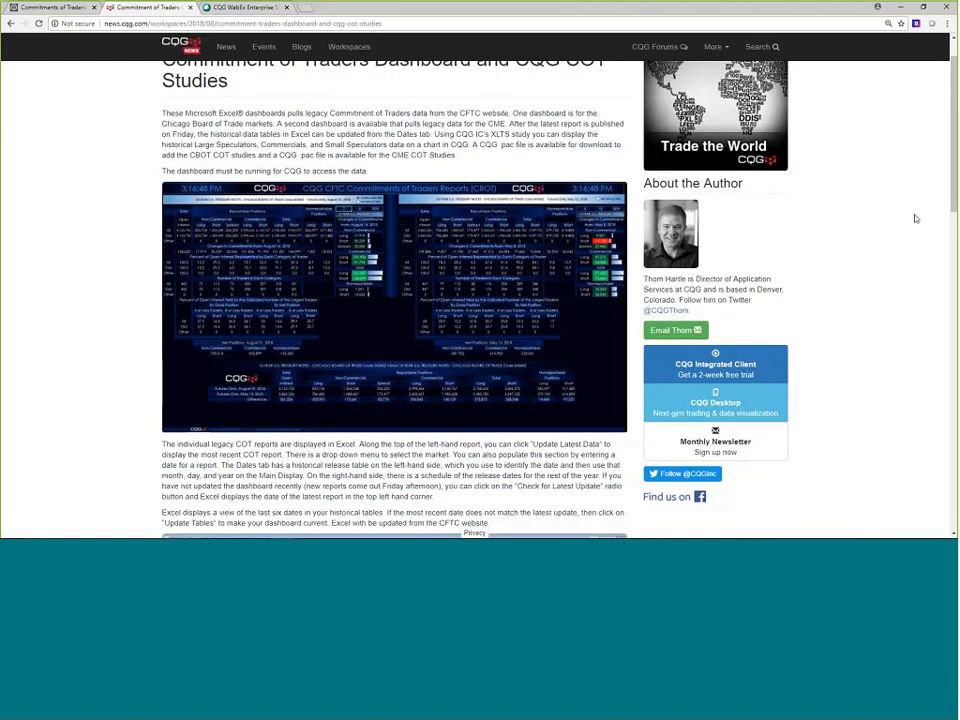
pyautogui.scroll(-1, 915, 218)
pyautogui.scroll(-4, 917, 216)
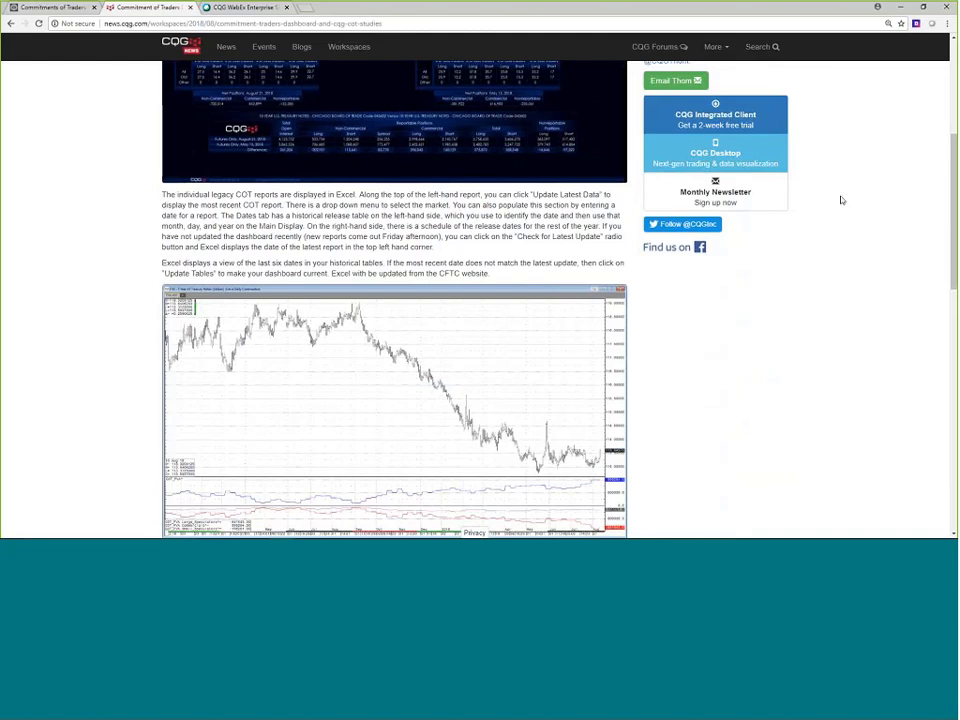
pyautogui.scroll(-3, 841, 200)
pyautogui.scroll(-1, 369, 190)
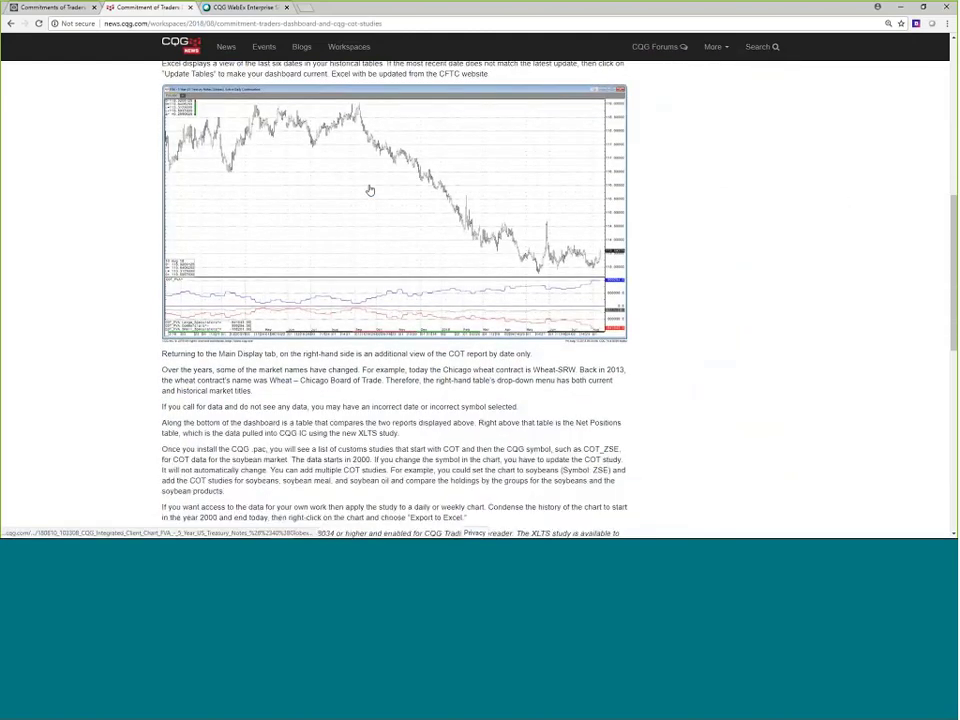
pyautogui.scroll(-3, 369, 190)
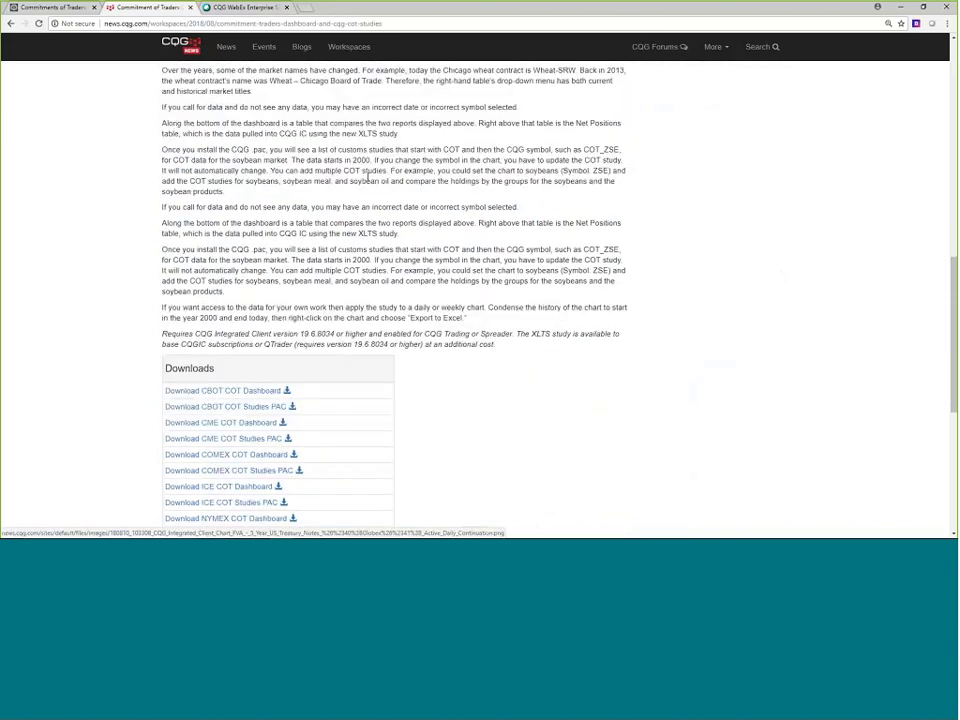
pyautogui.scroll(-1, 409, 286)
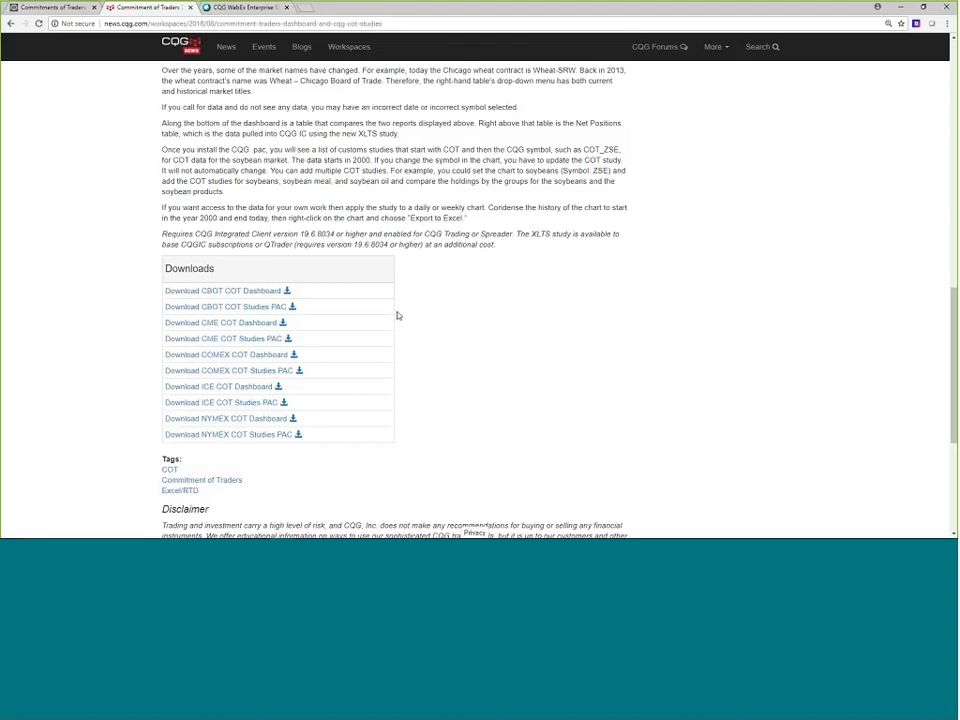
pyautogui.scroll(15, 399, 328)
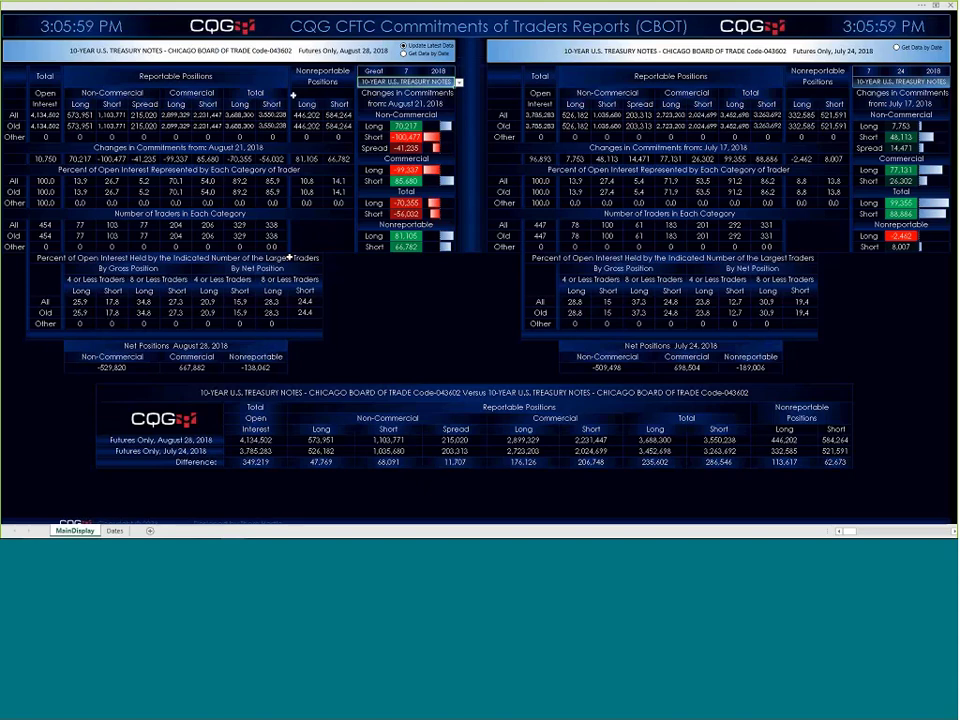
pyautogui.click(458, 82)
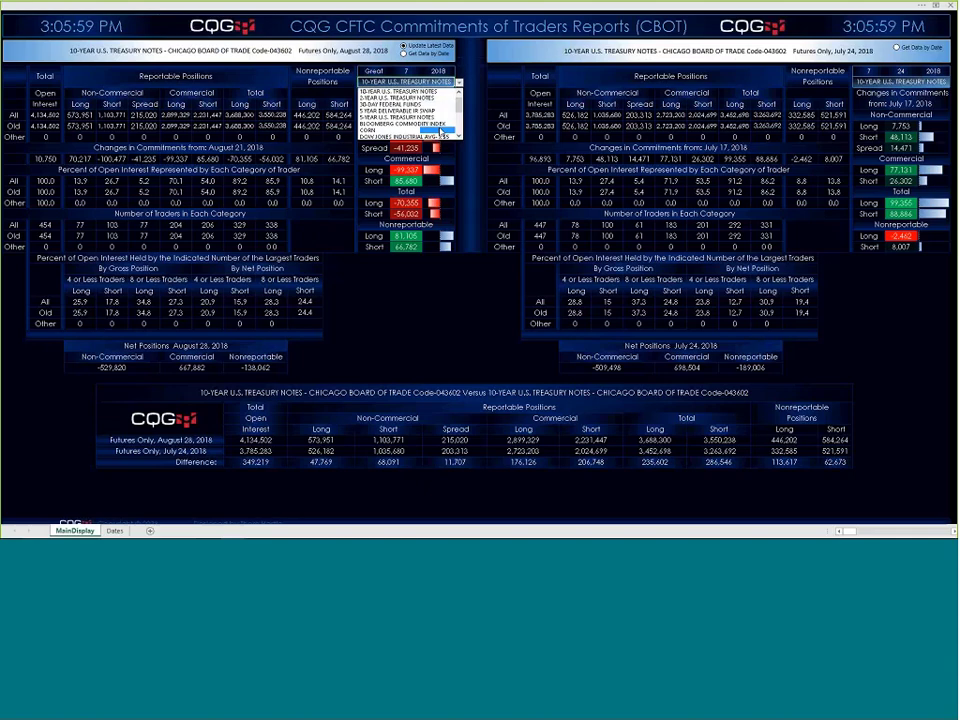
pyautogui.click(438, 131)
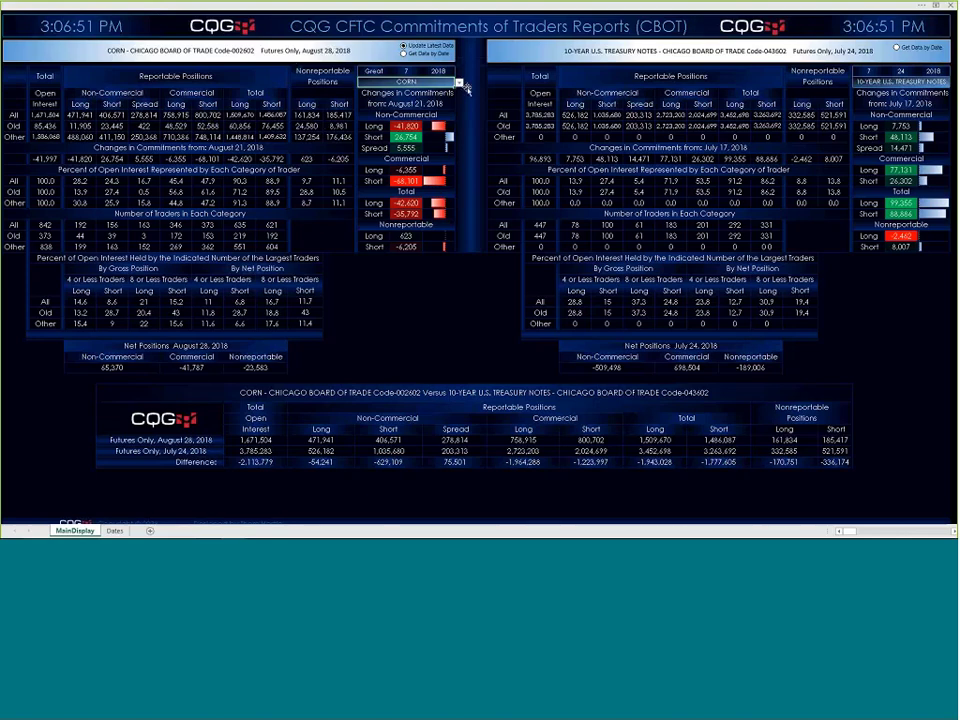
pyautogui.click(459, 83)
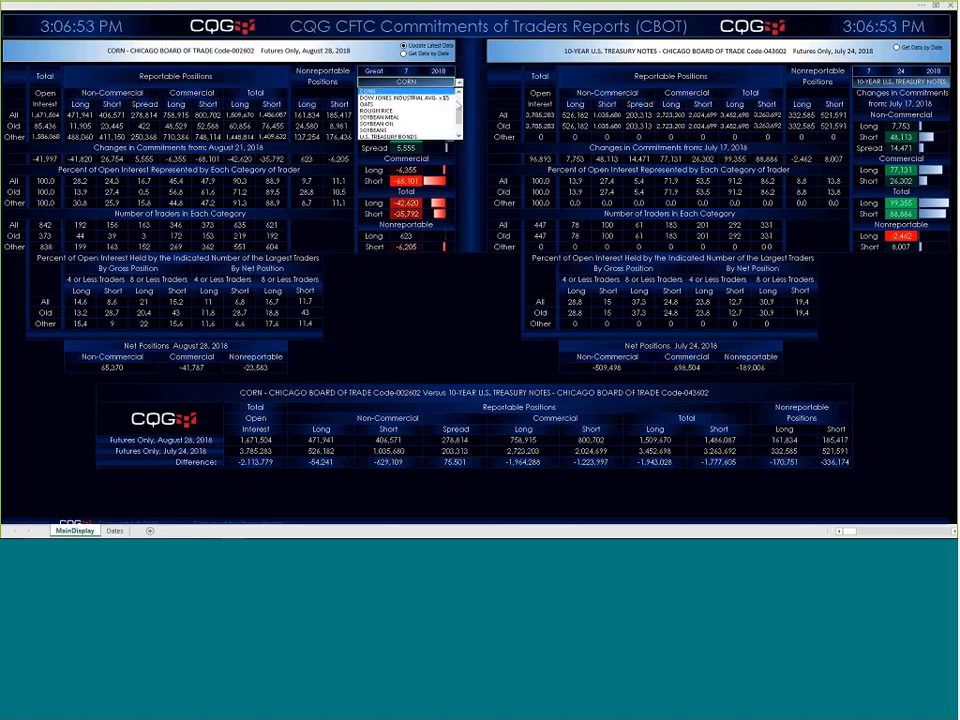
pyautogui.click(425, 137)
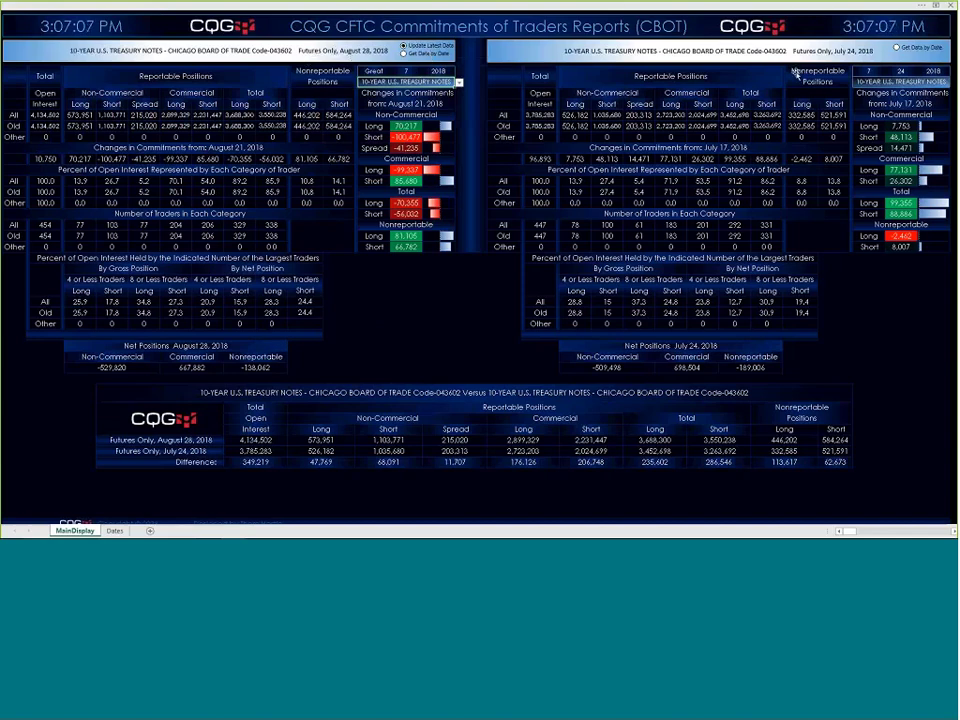
# Step: Set the left report's date to month 7, day 31 and get the 10-year note data by date
pyautogui.click(903, 71)
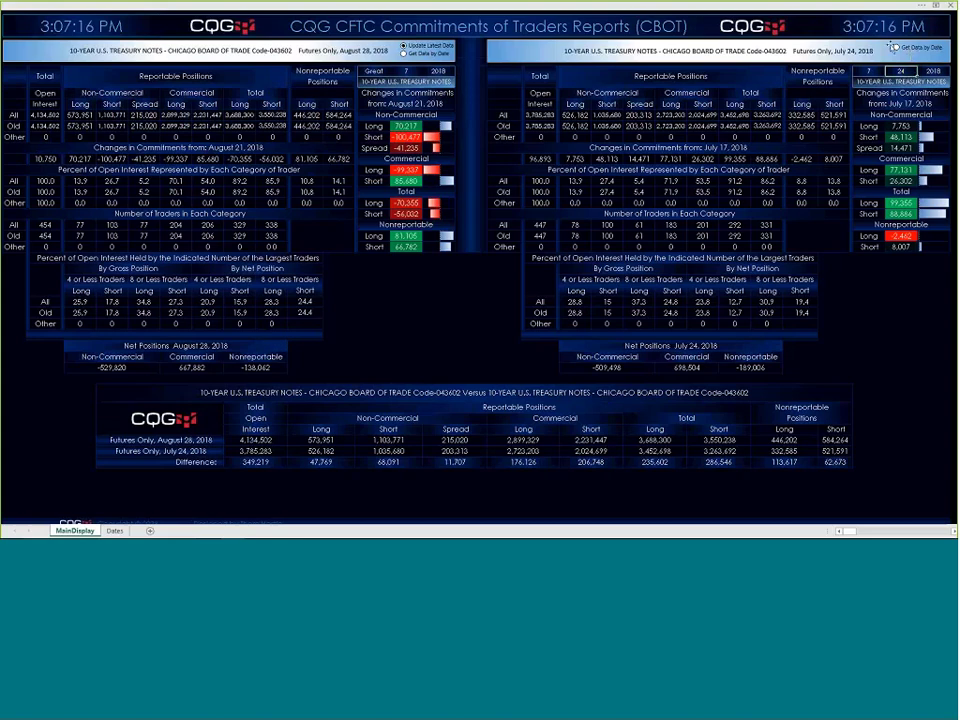
pyautogui.click(676, 51)
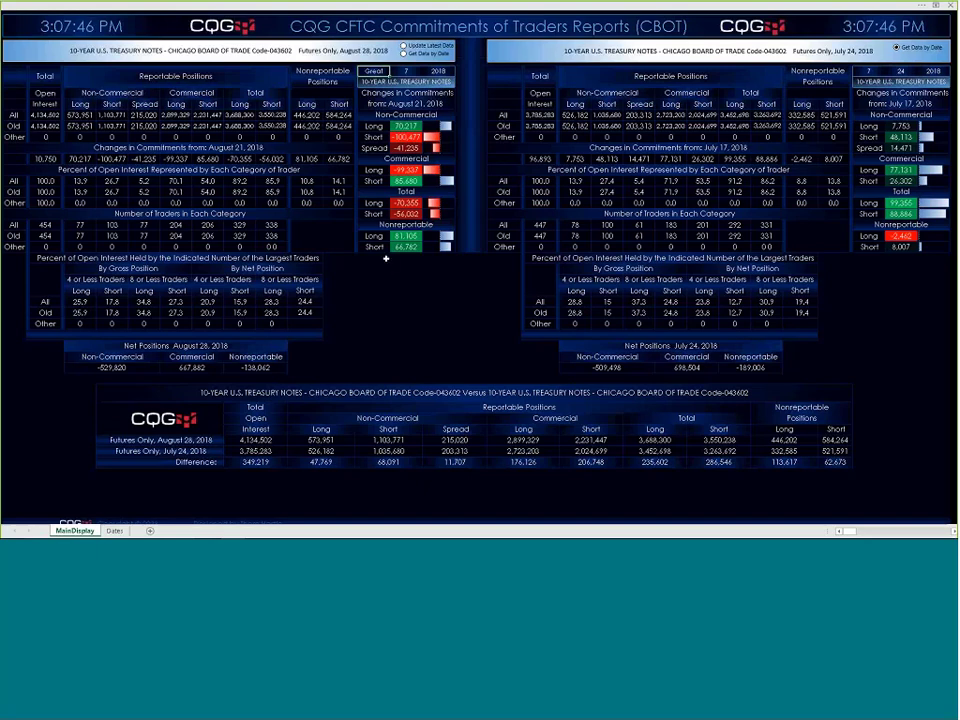
pyautogui.write('7')
pyautogui.press('Tab')
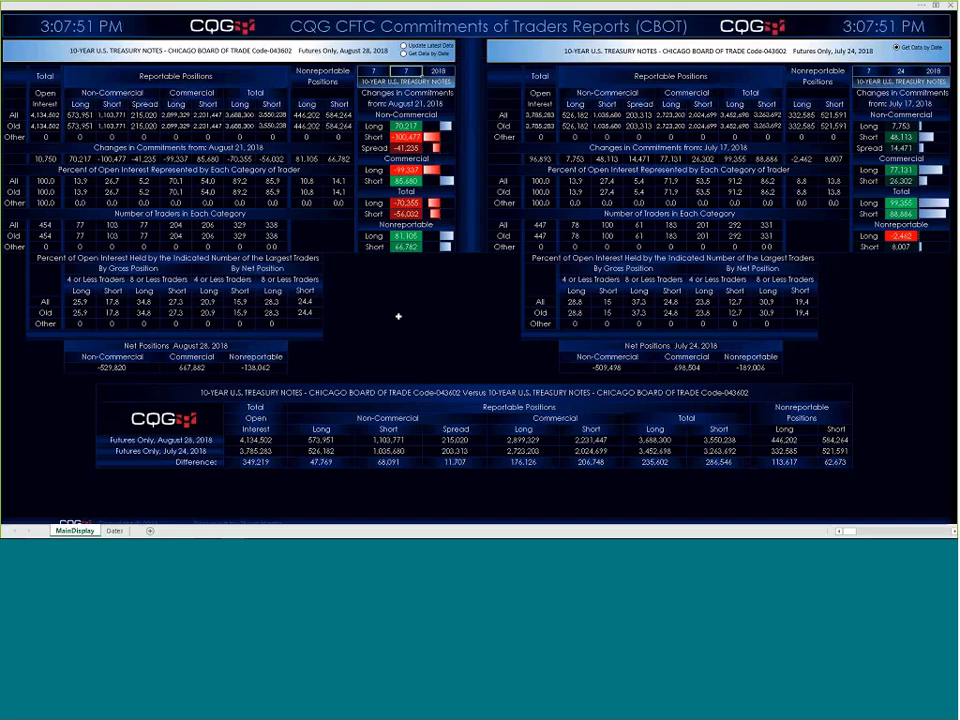
pyautogui.write('31')
pyautogui.click(404, 53)
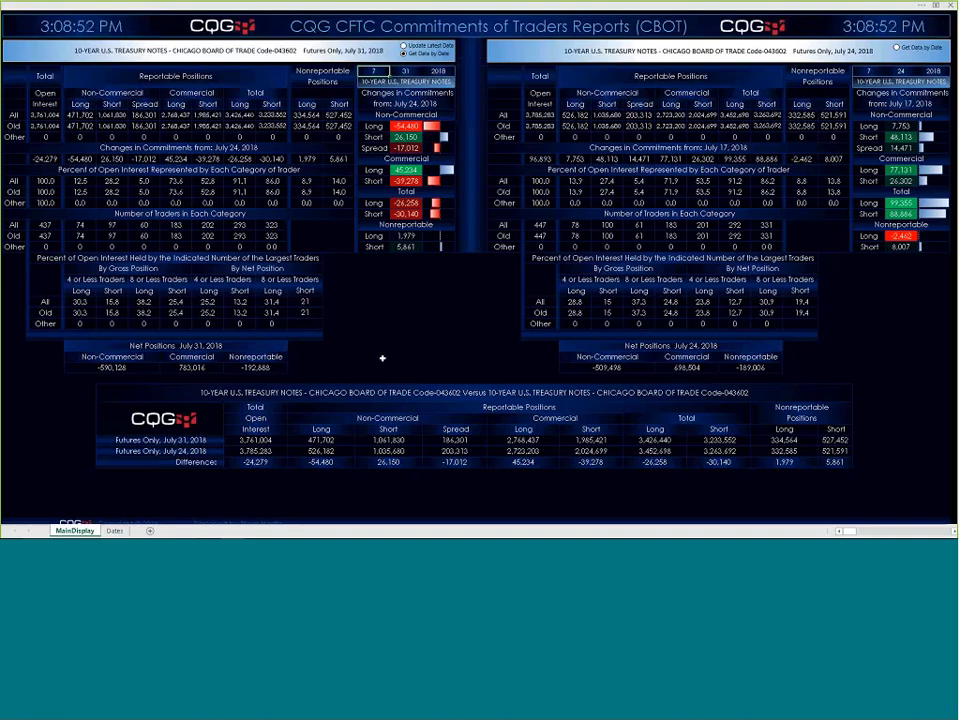
# Step: Switch to the Dates sheet listing 2018 COT release dates, updated through 8/28/2018
pyautogui.click(116, 530)
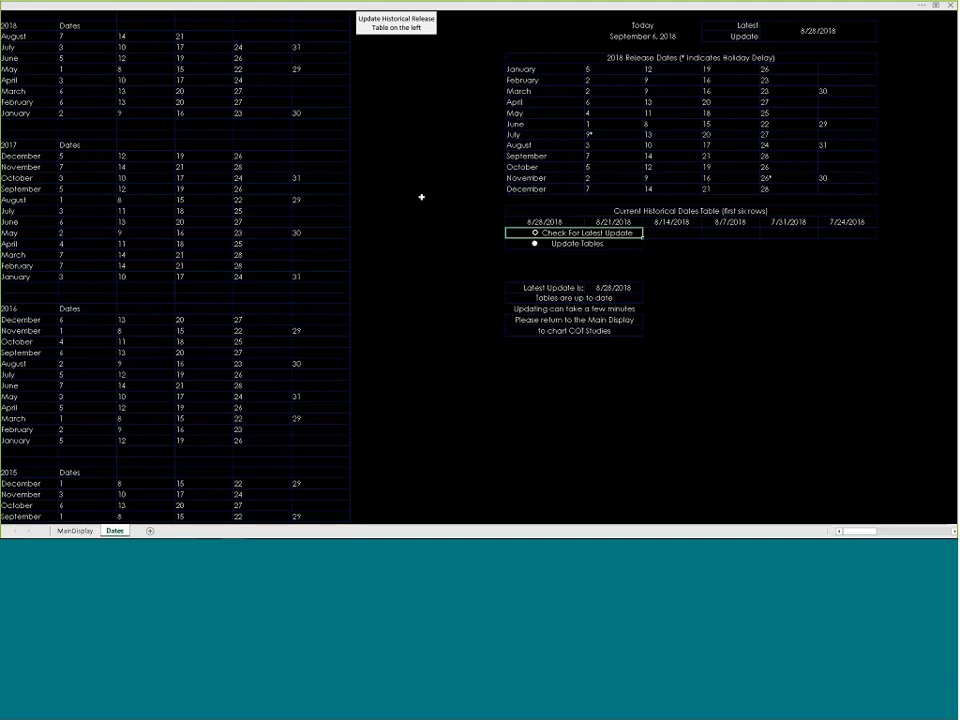
pyautogui.moveTo(280, 533)
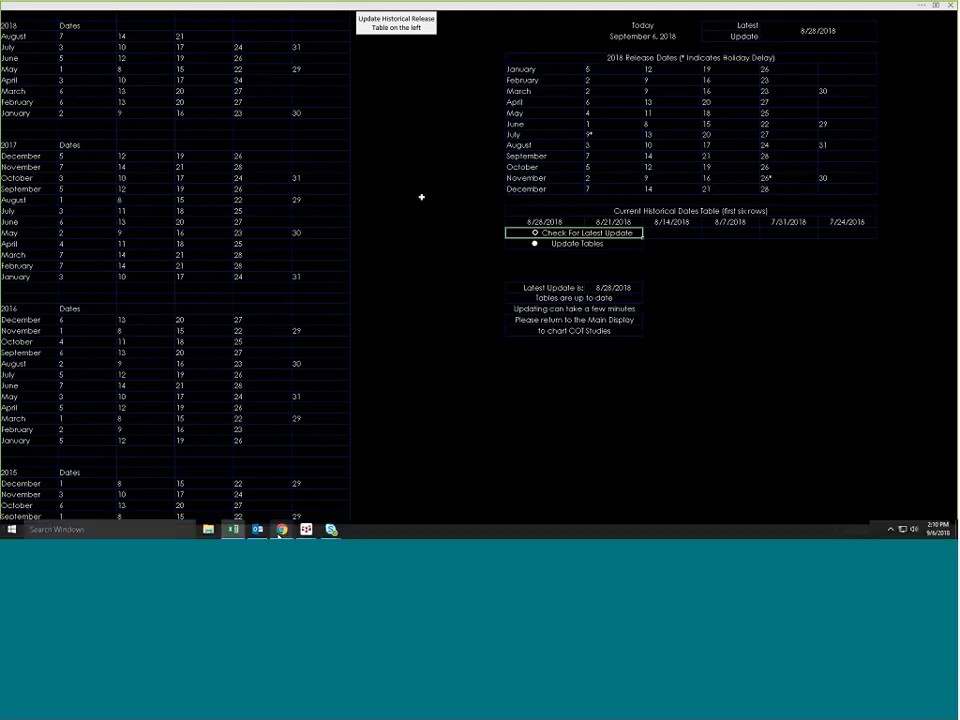
# Step: Add the CBOT custom study COT_TYA to the 10-year Treasury Note chart
pyautogui.click(336, 498)
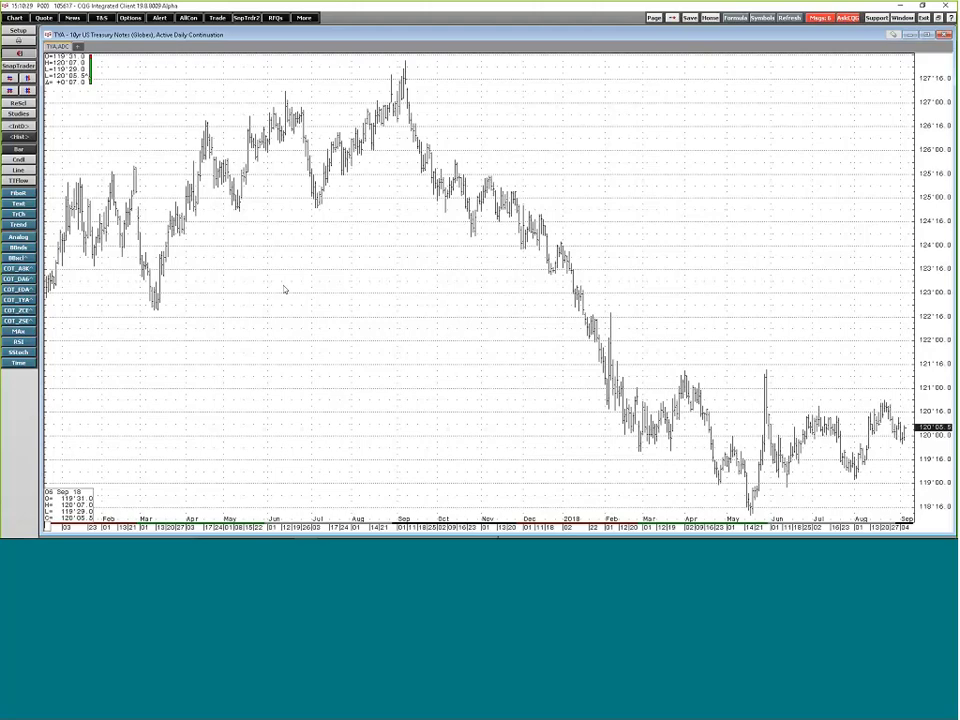
pyautogui.rightClick(370, 236)
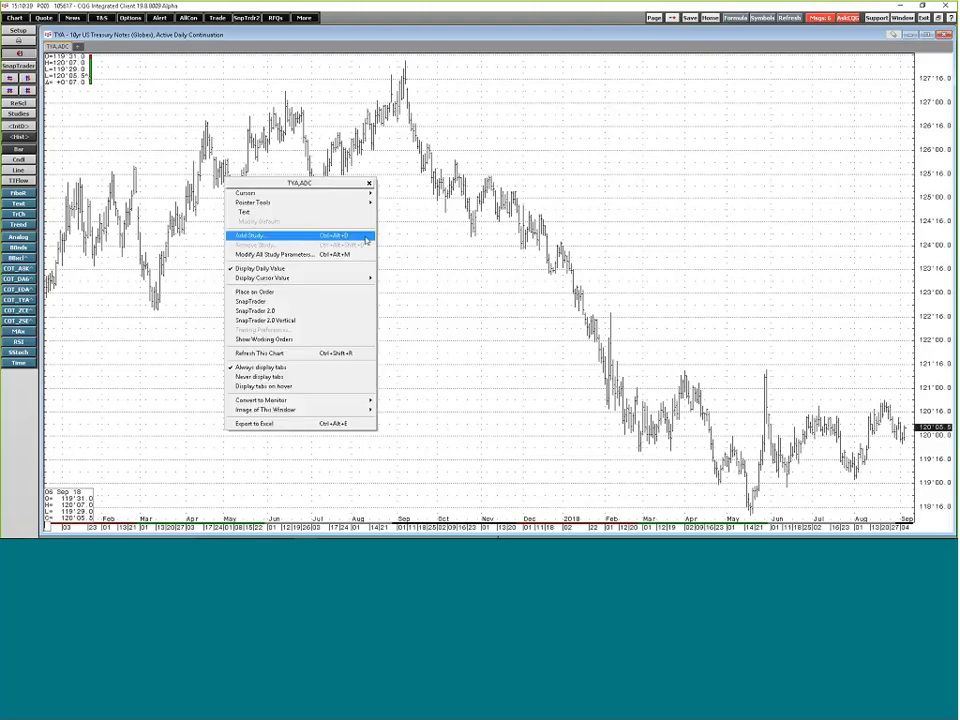
pyautogui.click(366, 236)
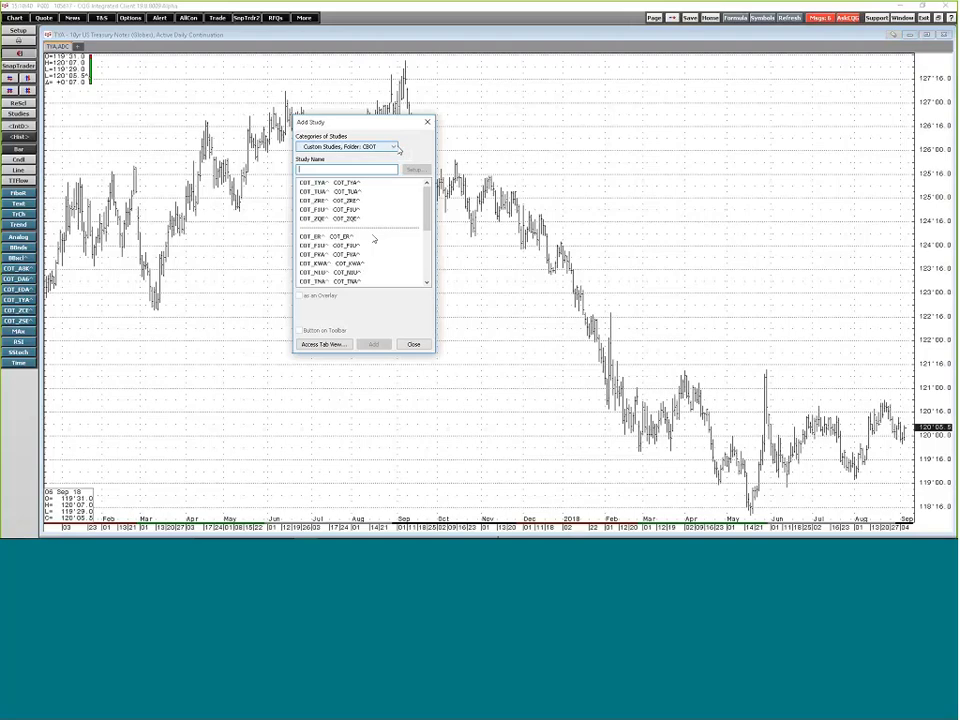
pyautogui.click(397, 148)
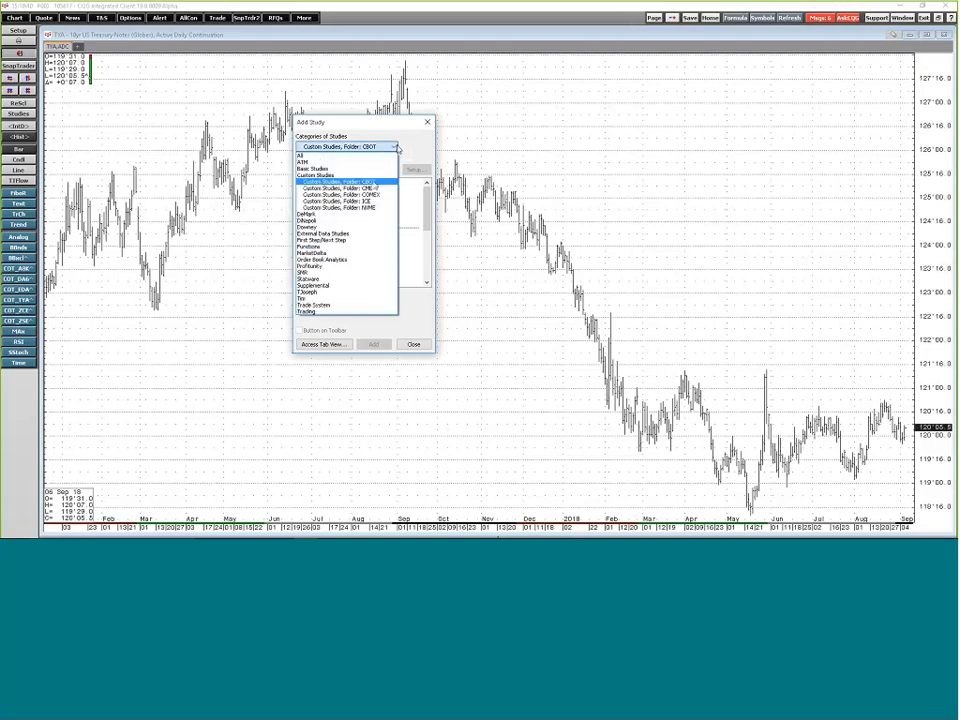
pyautogui.click(375, 182)
pyautogui.click(351, 168)
pyautogui.write('C')
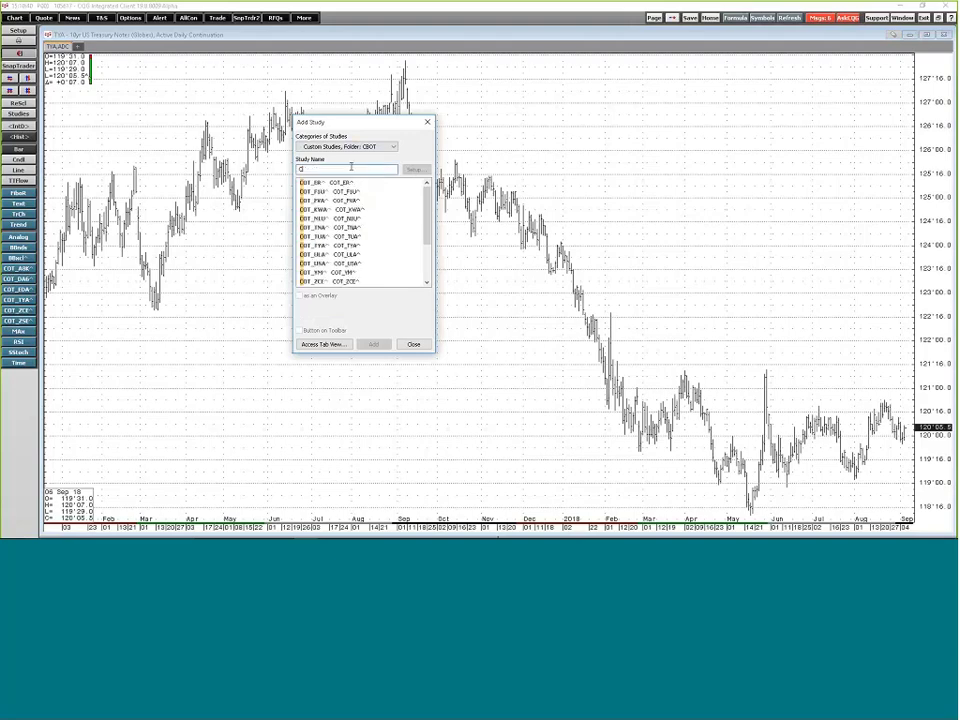
pyautogui.write('OT_TYA')
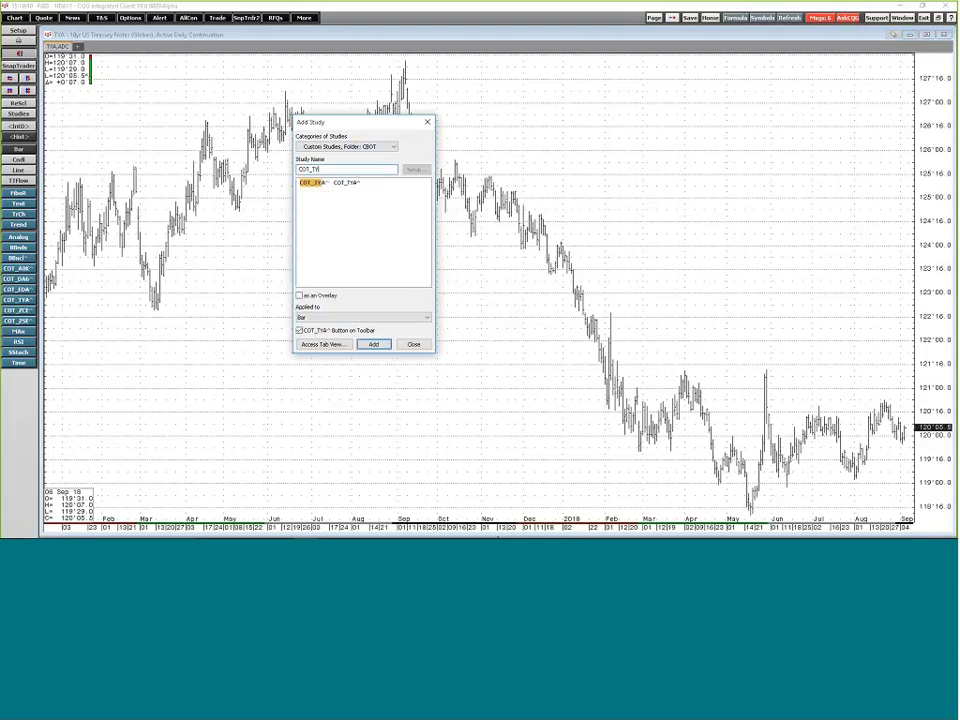
pyautogui.click(383, 341)
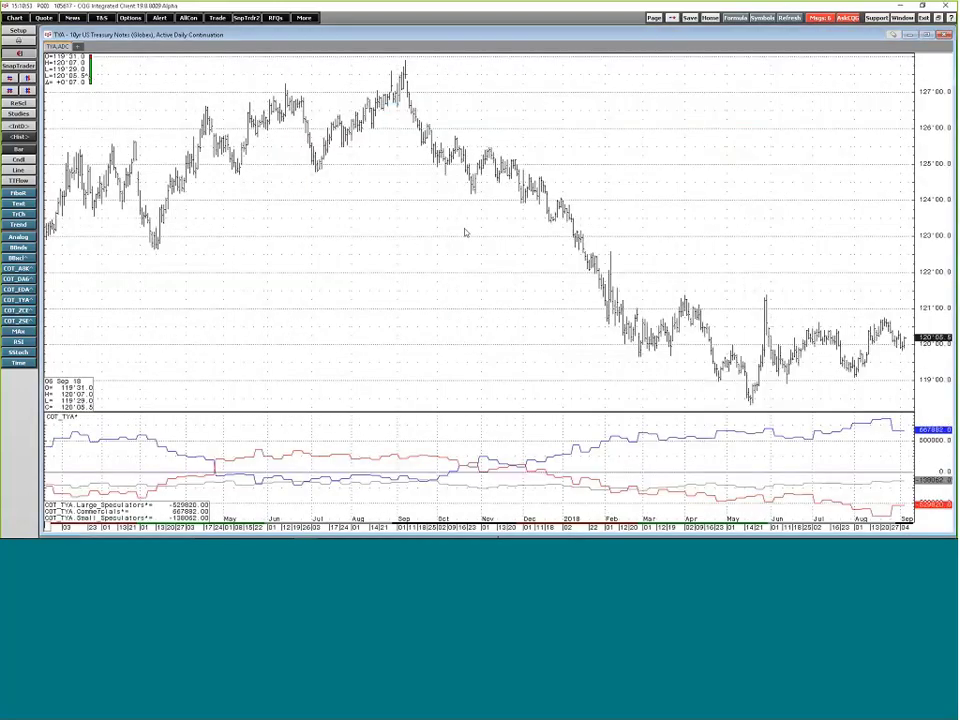
# Step: Shorten and raise the chart window to reveal the COT_ZSE charts, then open COT_TYA in Formula Builder
pyautogui.moveTo(483, 536)
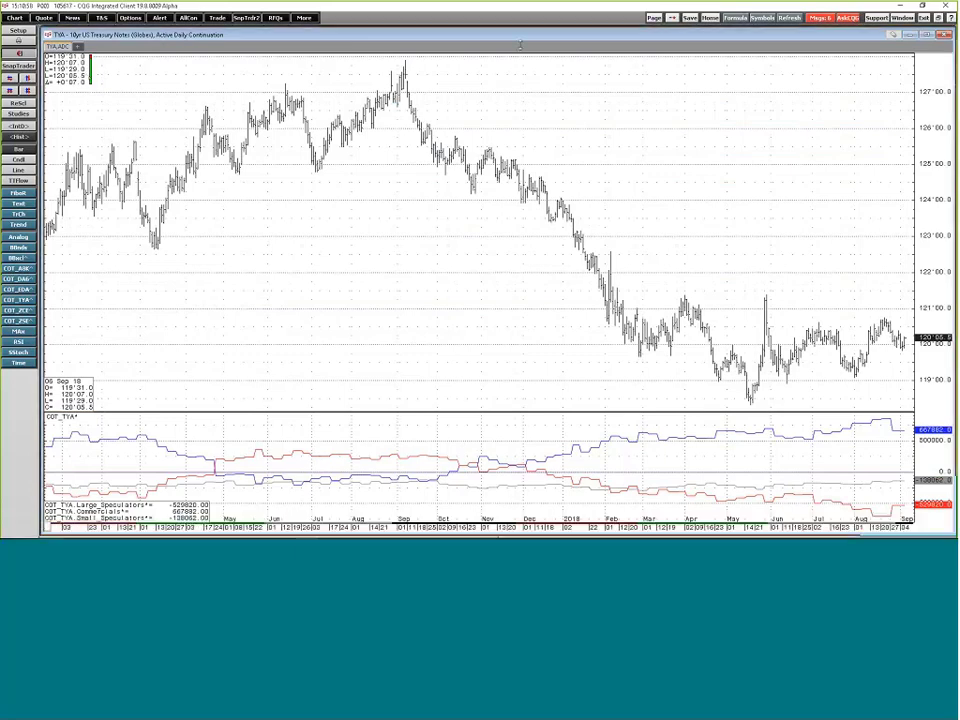
pyautogui.moveTo(518, 28); pyautogui.dragTo(590, 19)
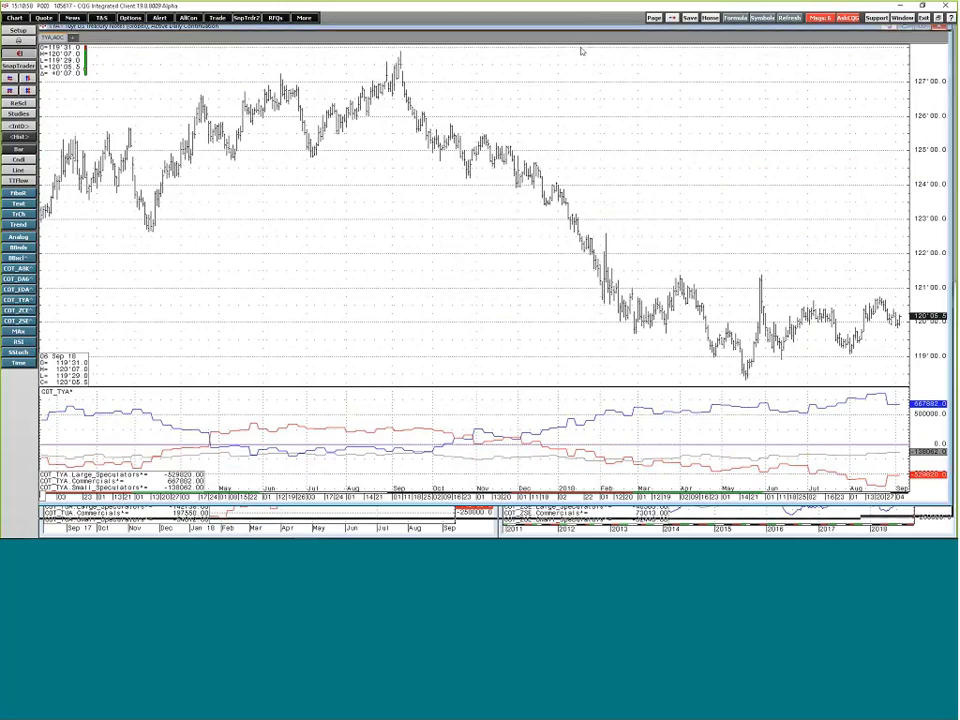
pyautogui.moveTo(590, 58); pyautogui.dragTo(591, 34)
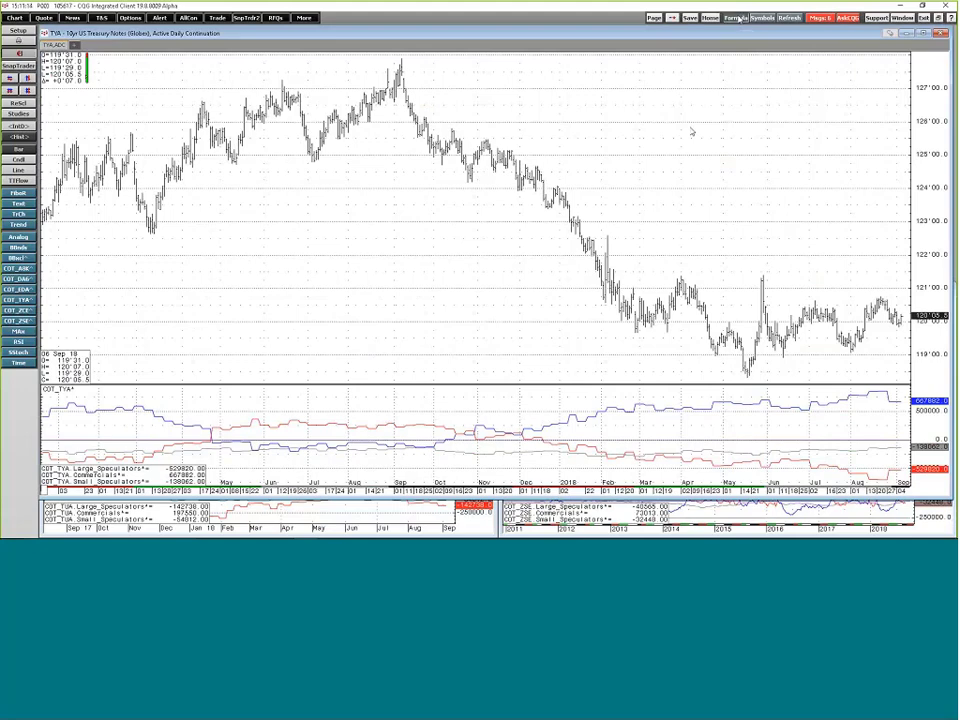
pyautogui.click(737, 18)
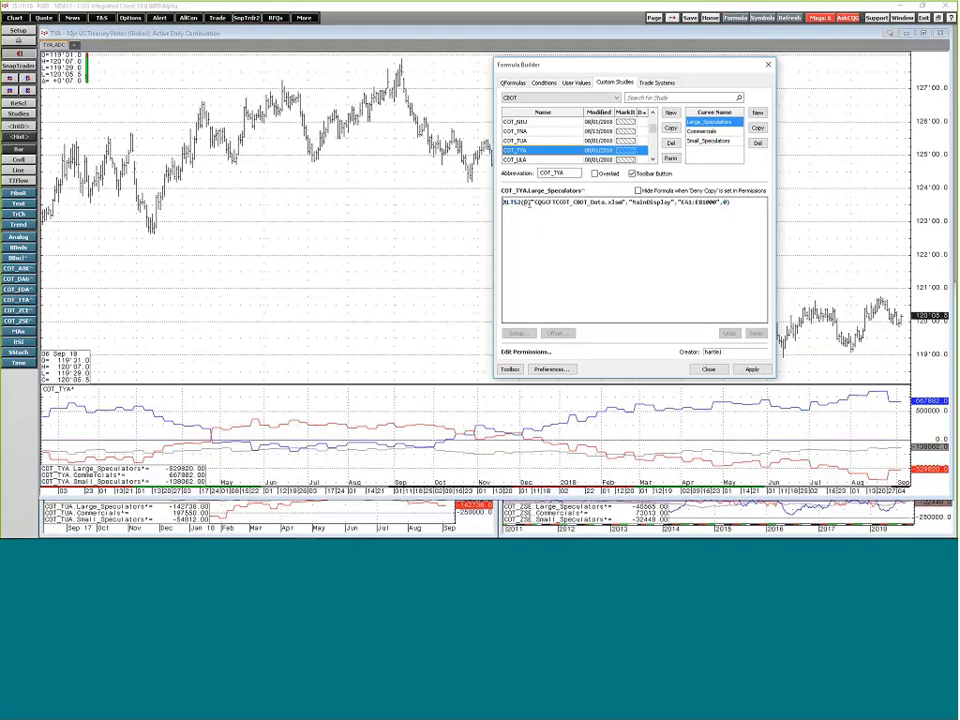
# Step: Check the XLTS2@ function's workbook, sheet and cell setup, accept it unchanged, and close Formula Builder
pyautogui.click(504, 302)
pyautogui.click(518, 333)
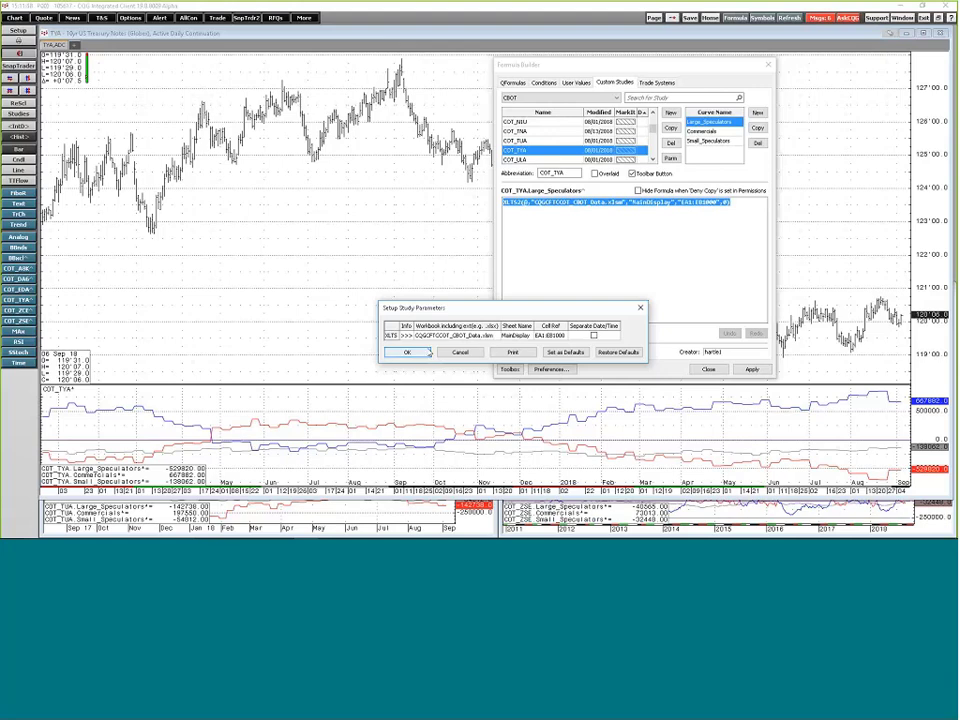
pyautogui.click(408, 352)
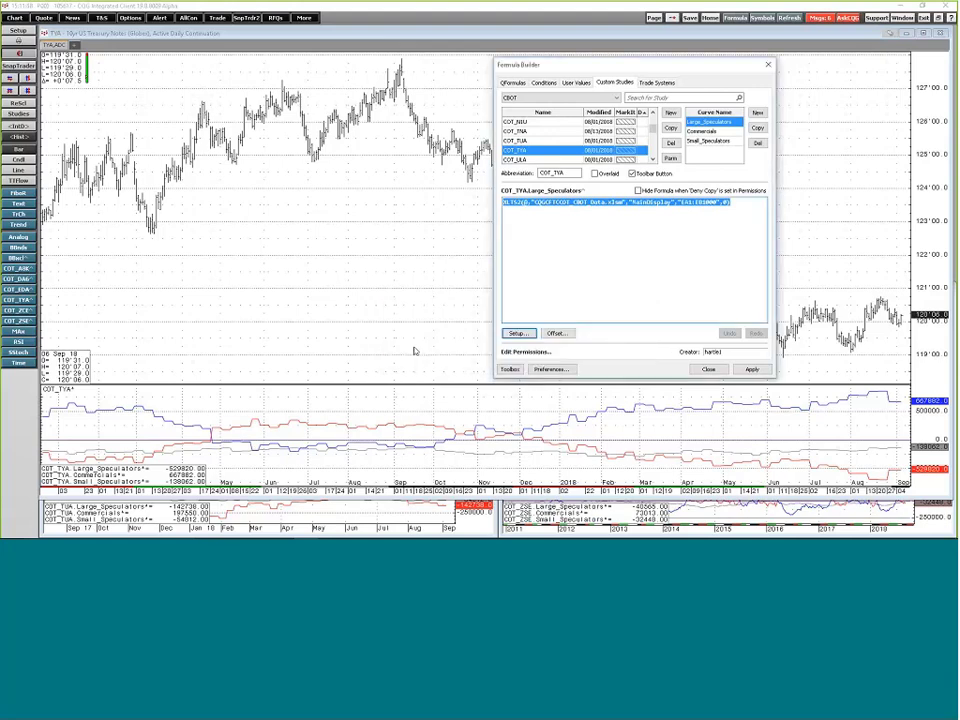
pyautogui.click(707, 369)
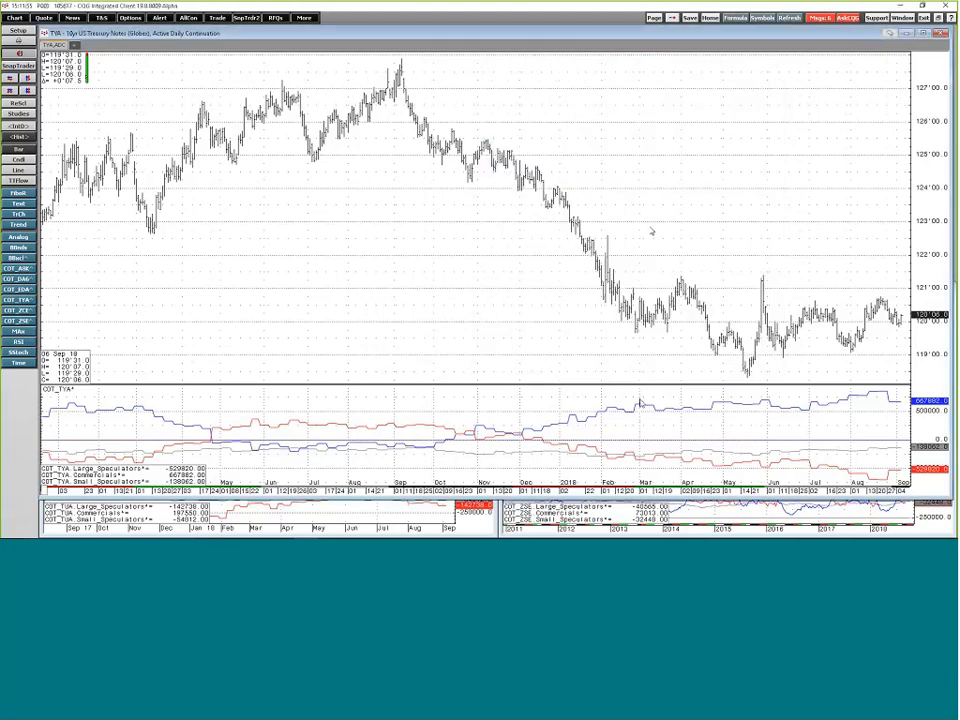
pyautogui.rightClick(617, 459)
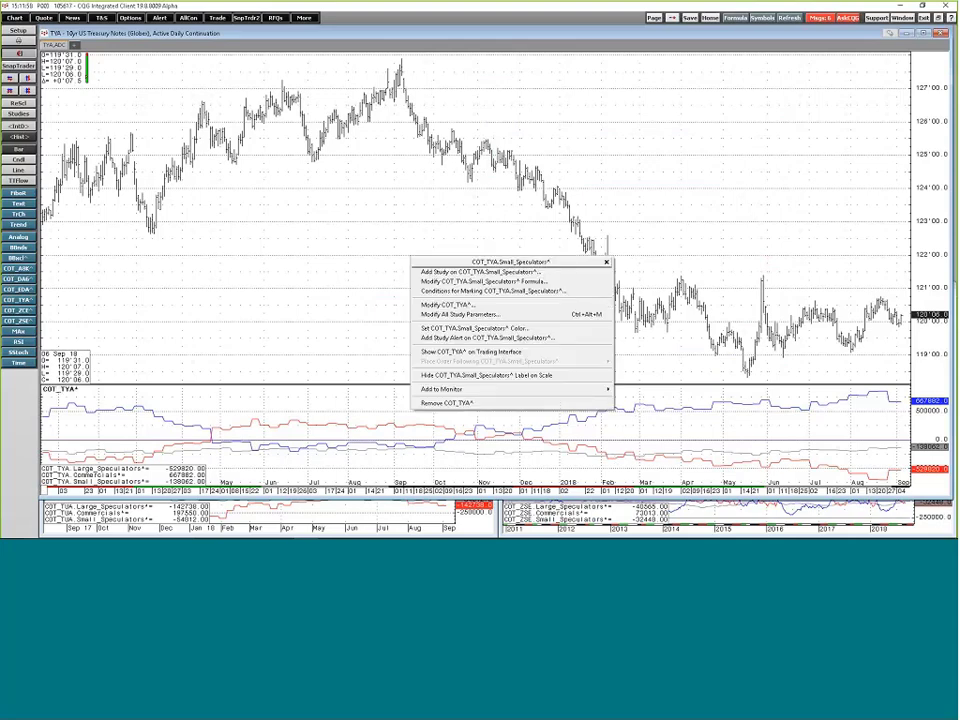
pyautogui.click(447, 304)
pyautogui.click(465, 305)
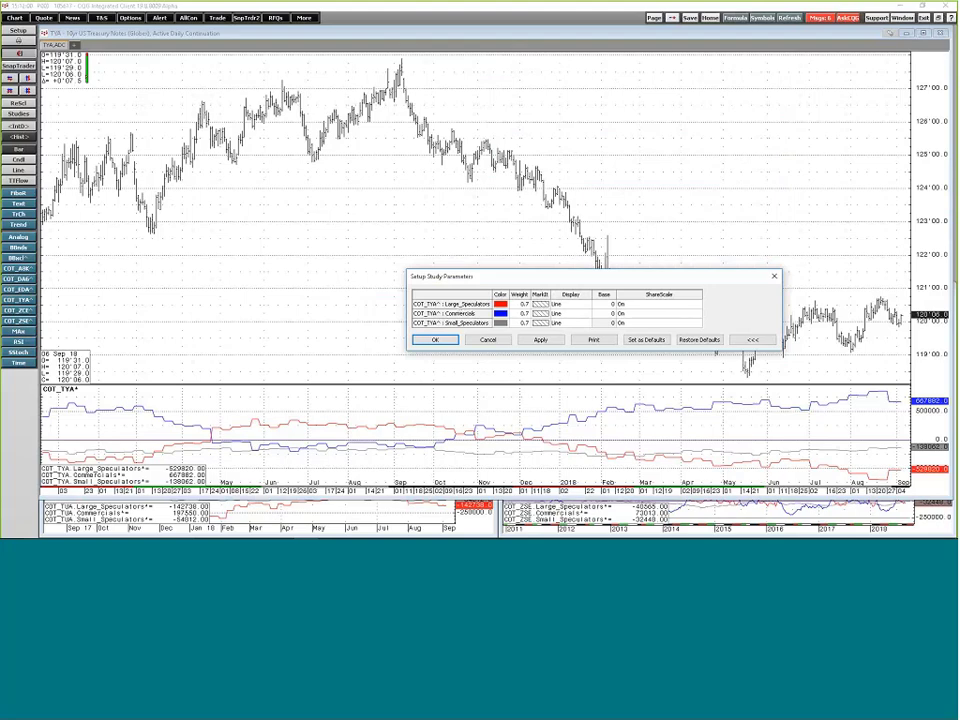
pyautogui.press('Escape')
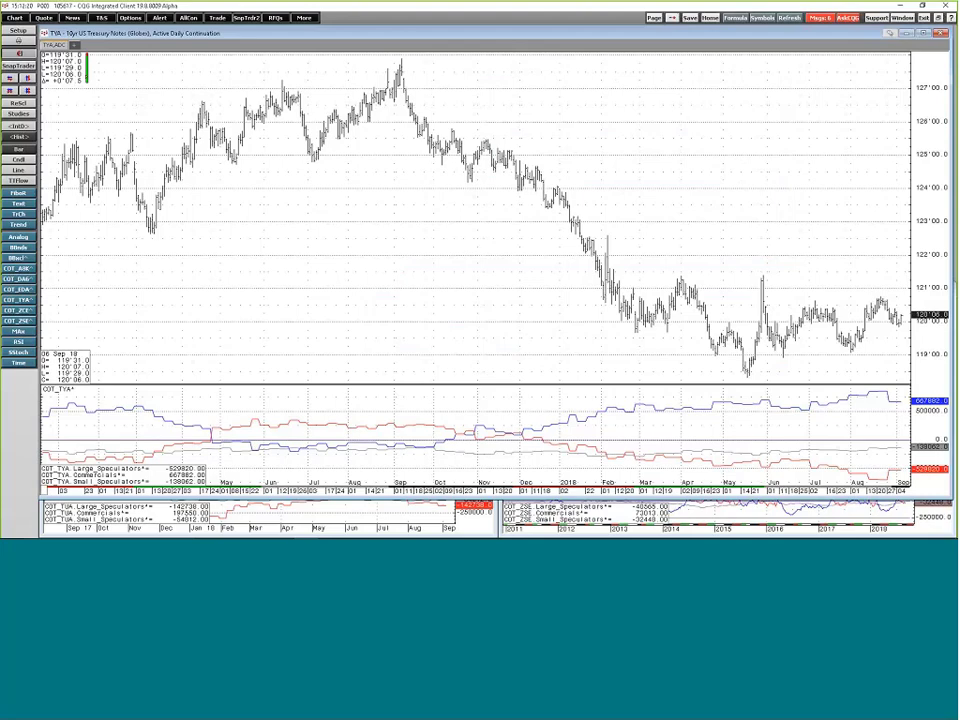
# Step: Add the CBOT custom study COT_TUA^ as a second COT pane under the 10-year note chart
pyautogui.rightClick(148, 157)
pyautogui.click(356, 220)
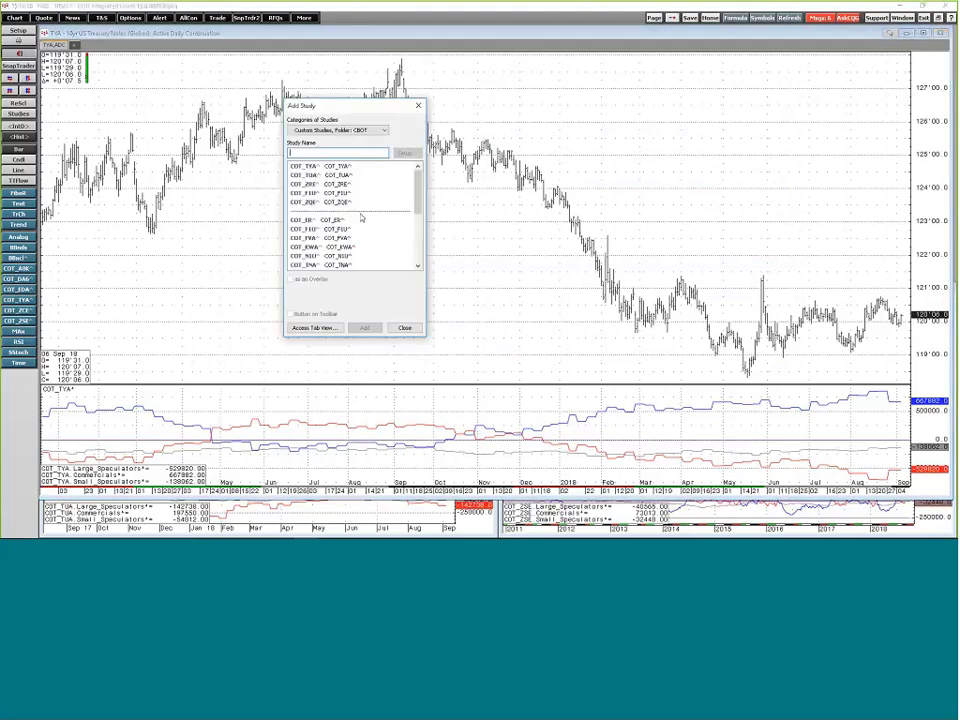
pyautogui.click(351, 185)
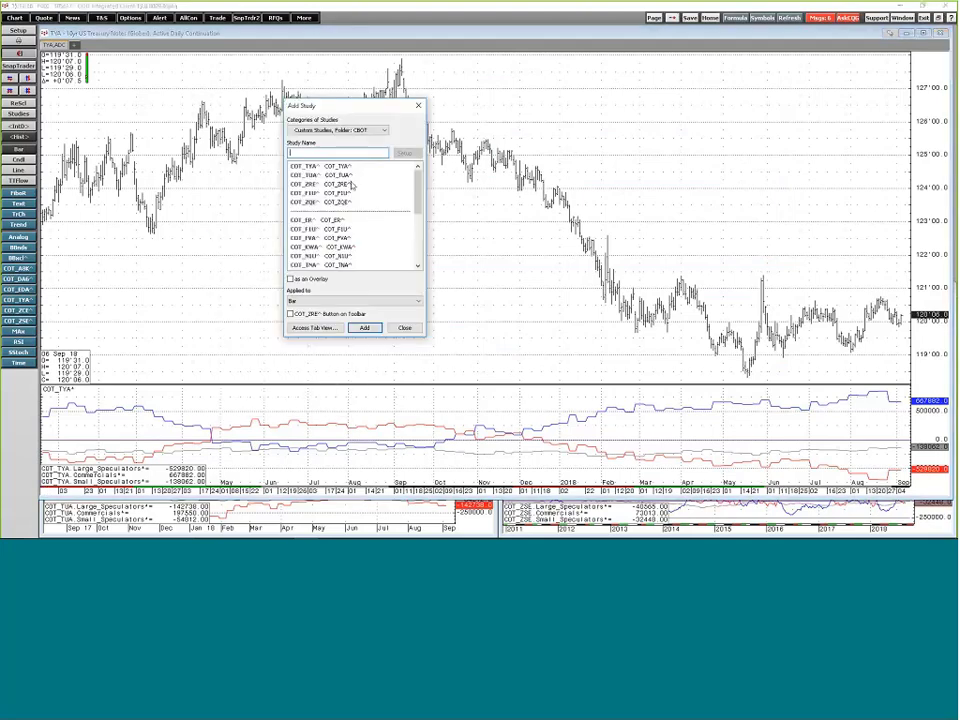
pyautogui.click(352, 185)
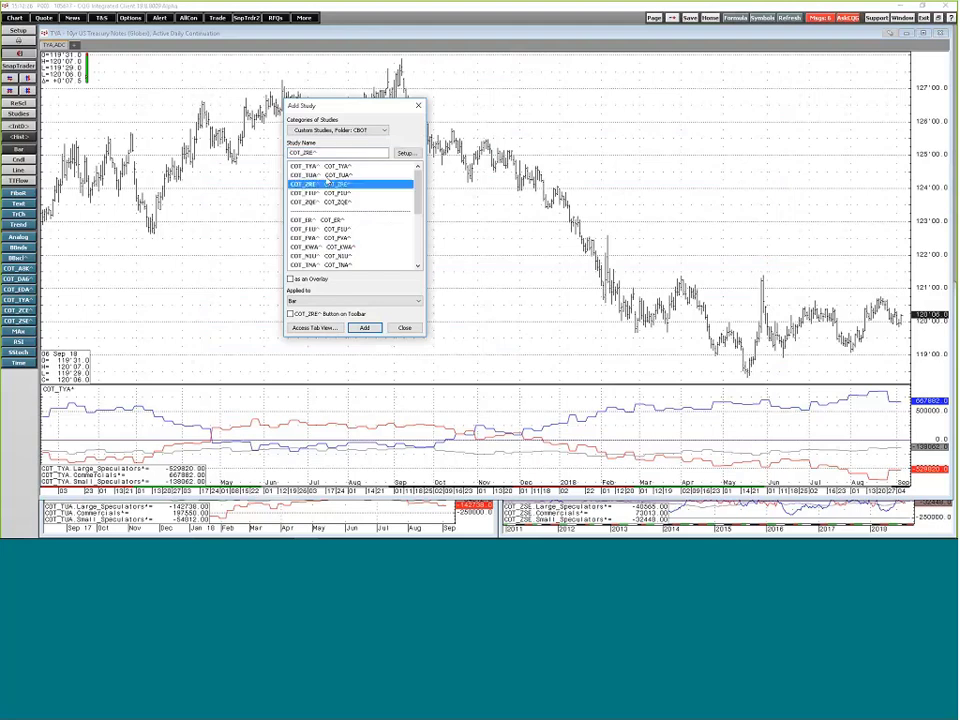
pyautogui.click(366, 328)
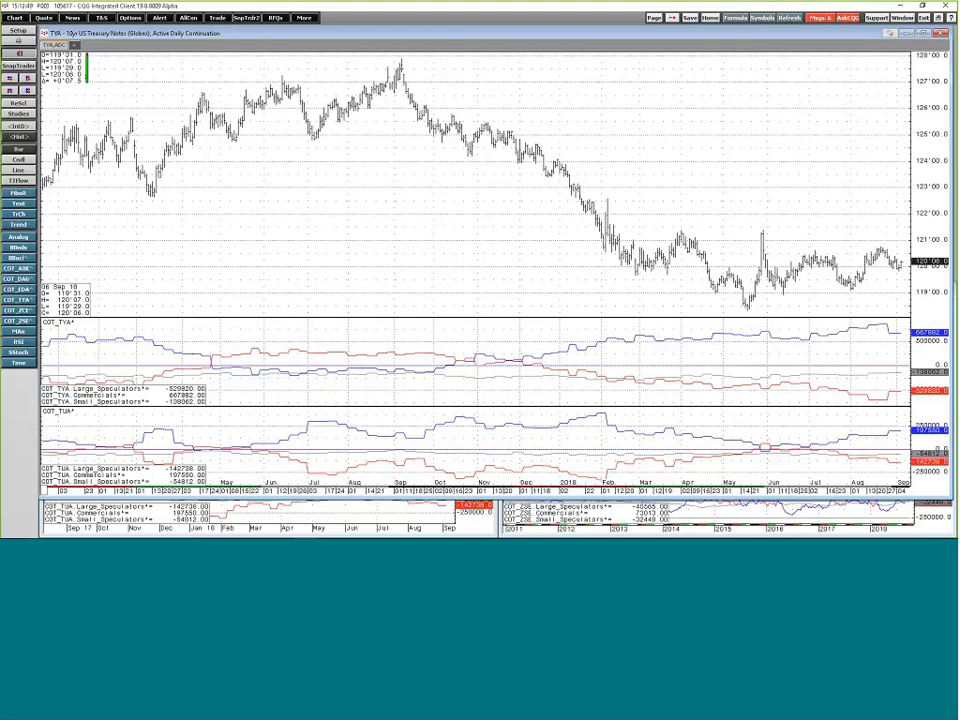
# Step: Move the 10y-2y spread chart window higher and enlarge it across the workspace
pyautogui.click(355, 512)
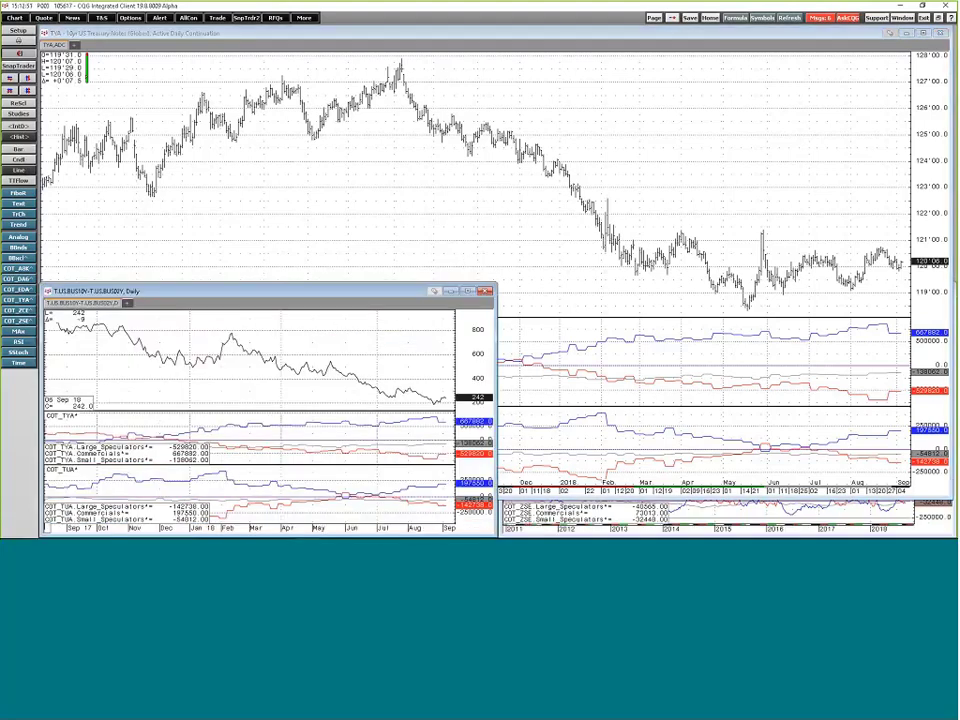
pyautogui.click(485, 291)
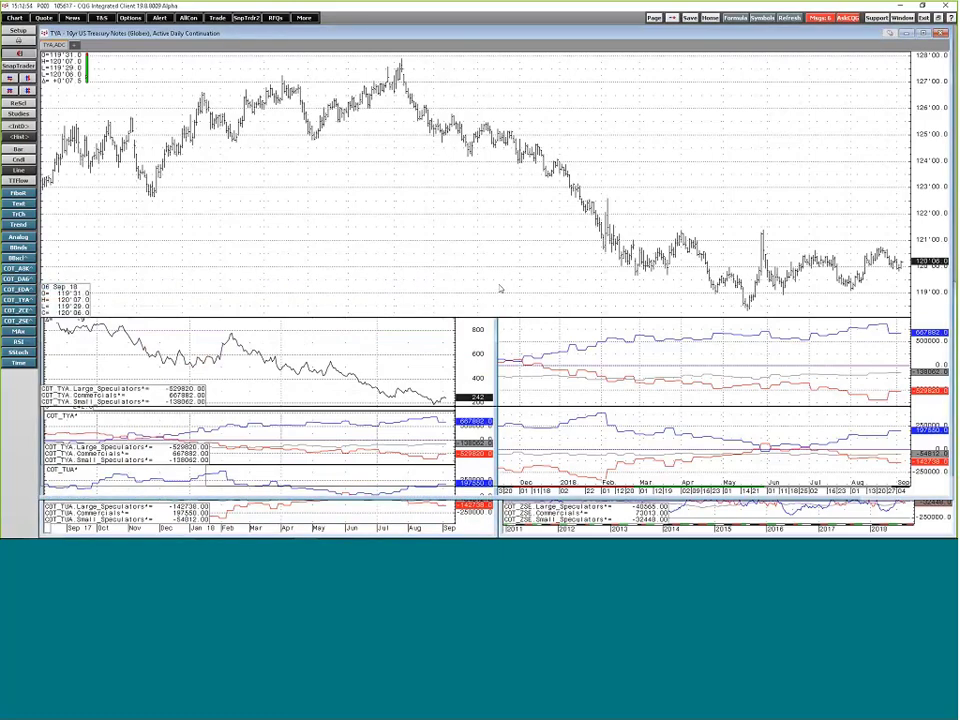
pyautogui.moveTo(279, 531)
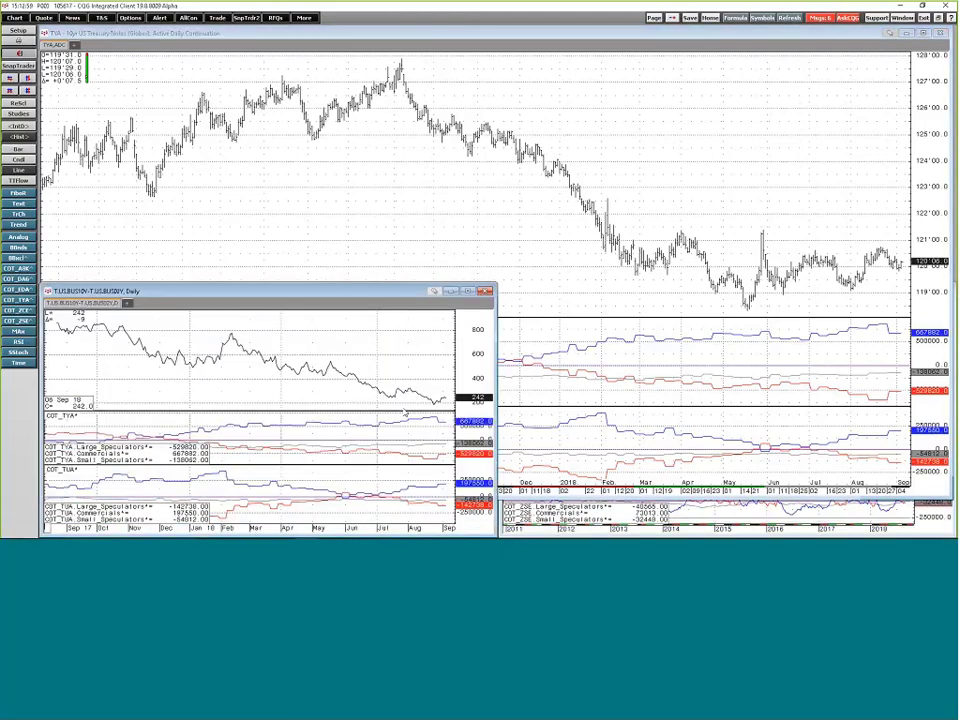
pyautogui.moveTo(352, 290); pyautogui.dragTo(372, 38)
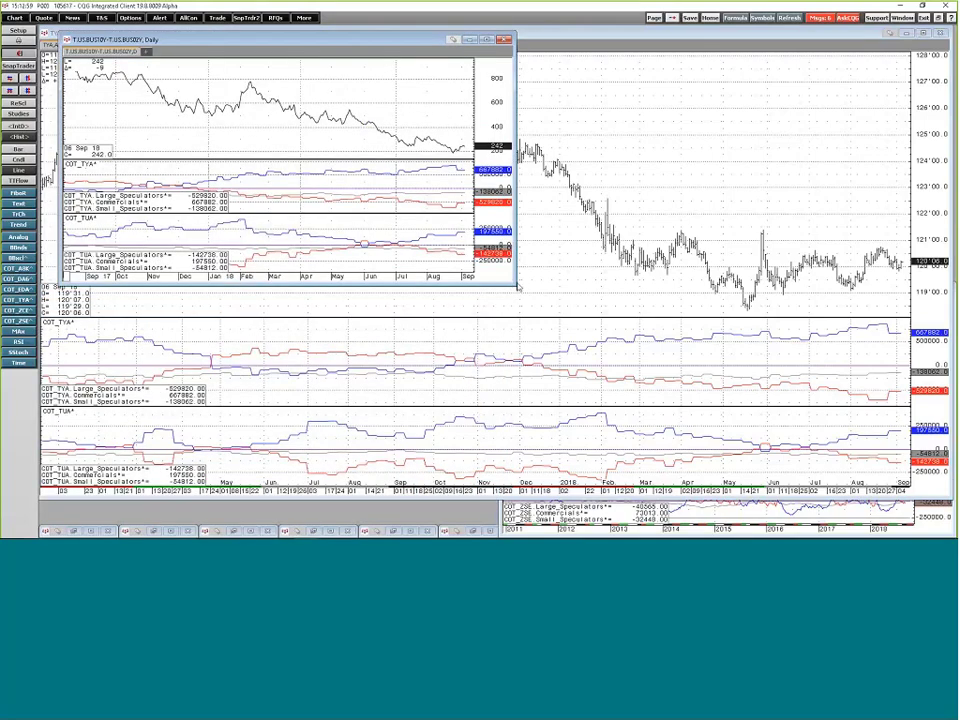
pyautogui.moveTo(518, 287); pyautogui.dragTo(948, 485)
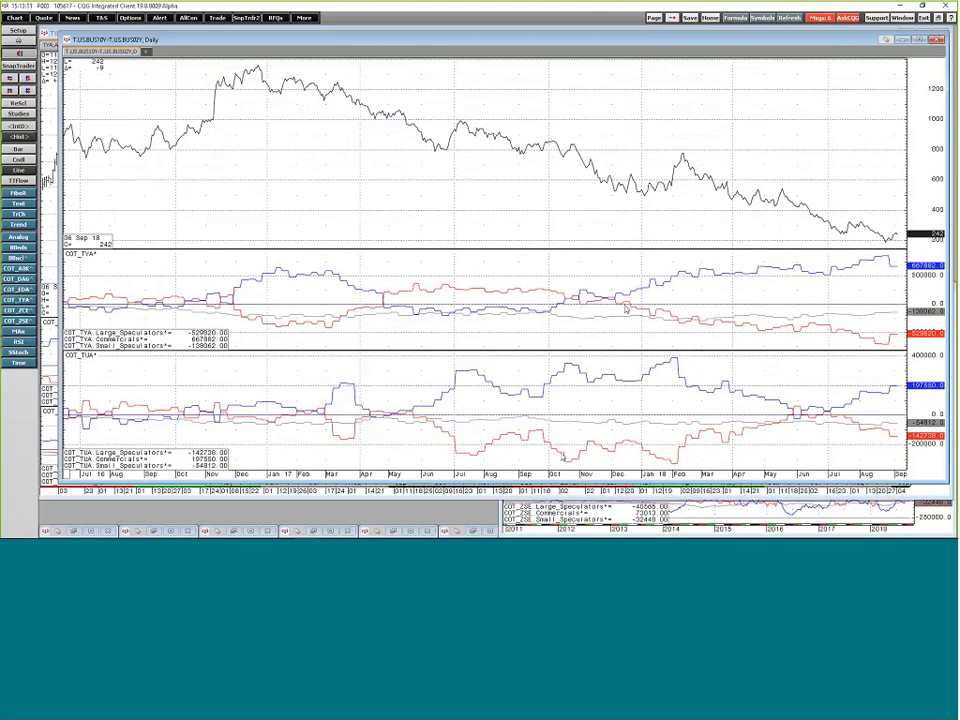
# Step: Make the Soybeans (Globex) weekly chart window taller so it sits in front
pyautogui.moveTo(632, 312)
pyautogui.moveTo(876, 311)
pyautogui.moveTo(508, 499); pyautogui.dragTo(513, 290)
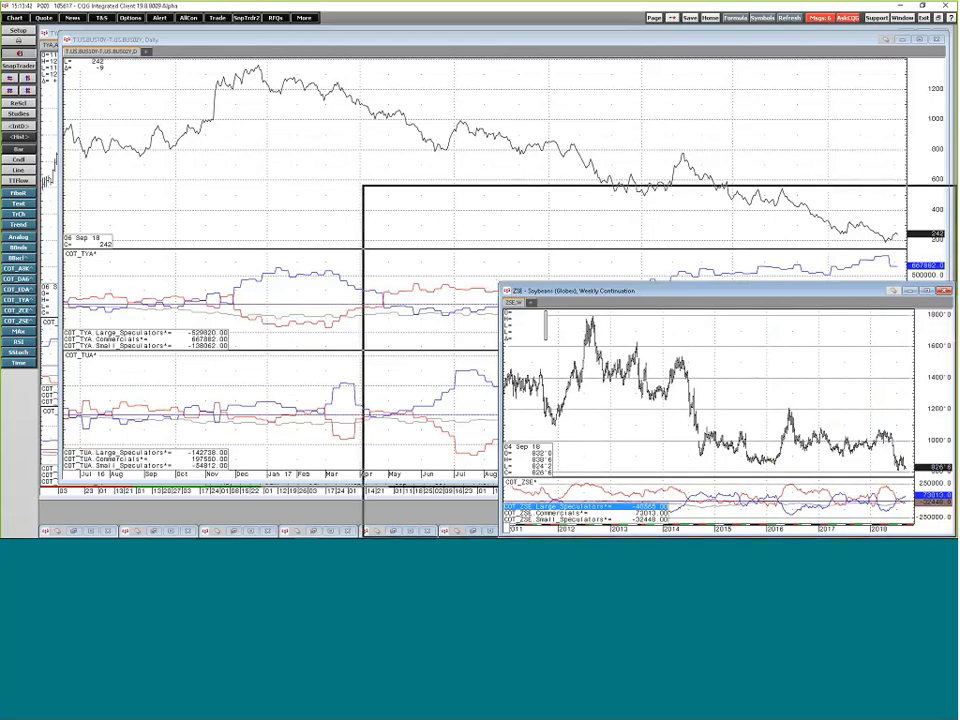
# Step: Maximize the Soybeans (Globex) weekly chart so it and its COT_ZSE pane fill the workspace
pyautogui.doubleClick(651, 290)
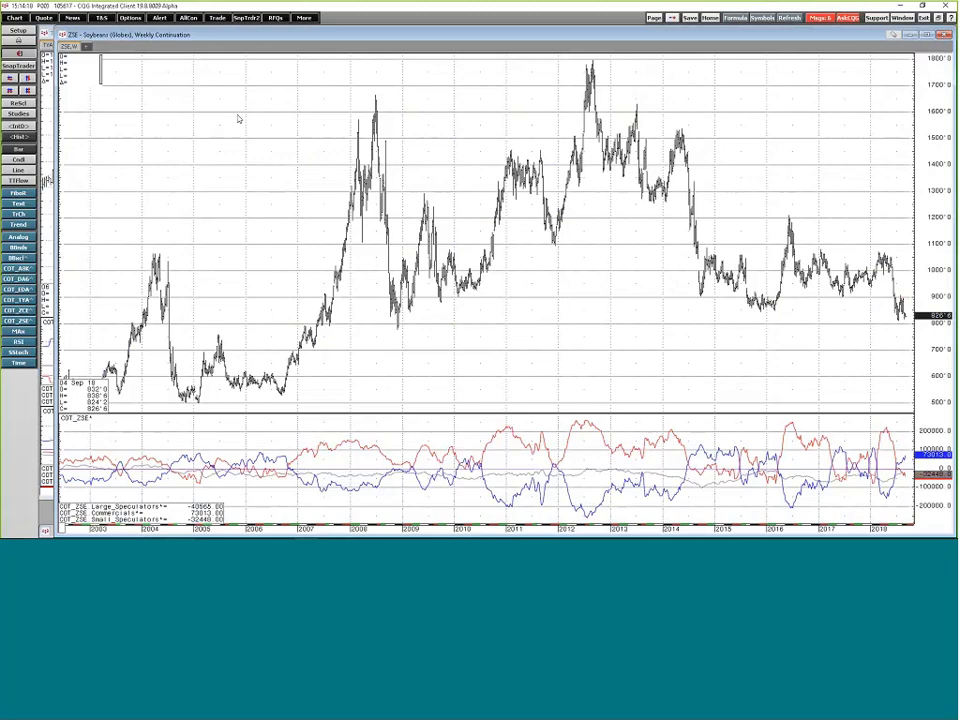
# Step: Export the soybeans chart data to Excel, review it in Book1, then close the workbook
pyautogui.rightClick(238, 119)
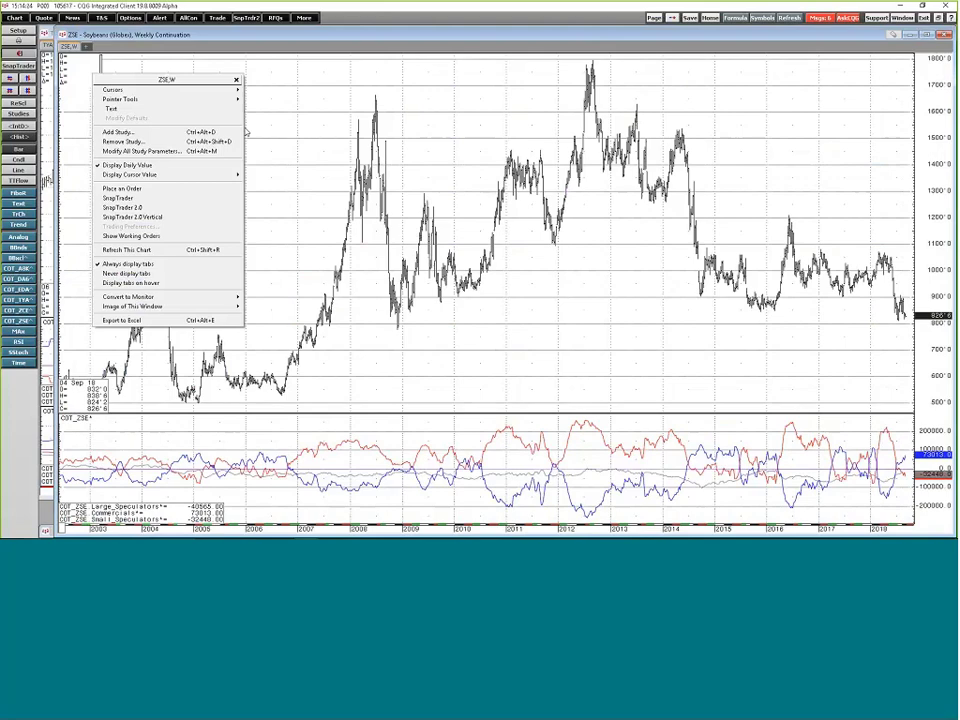
pyautogui.click(204, 321)
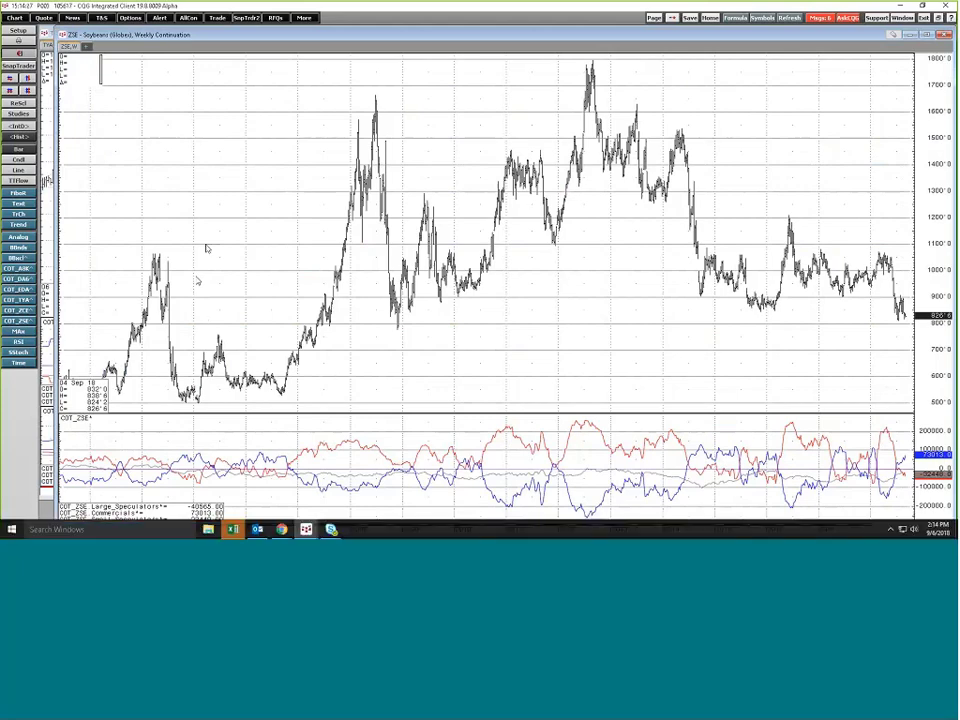
pyautogui.click(232, 529)
pyautogui.click(287, 480)
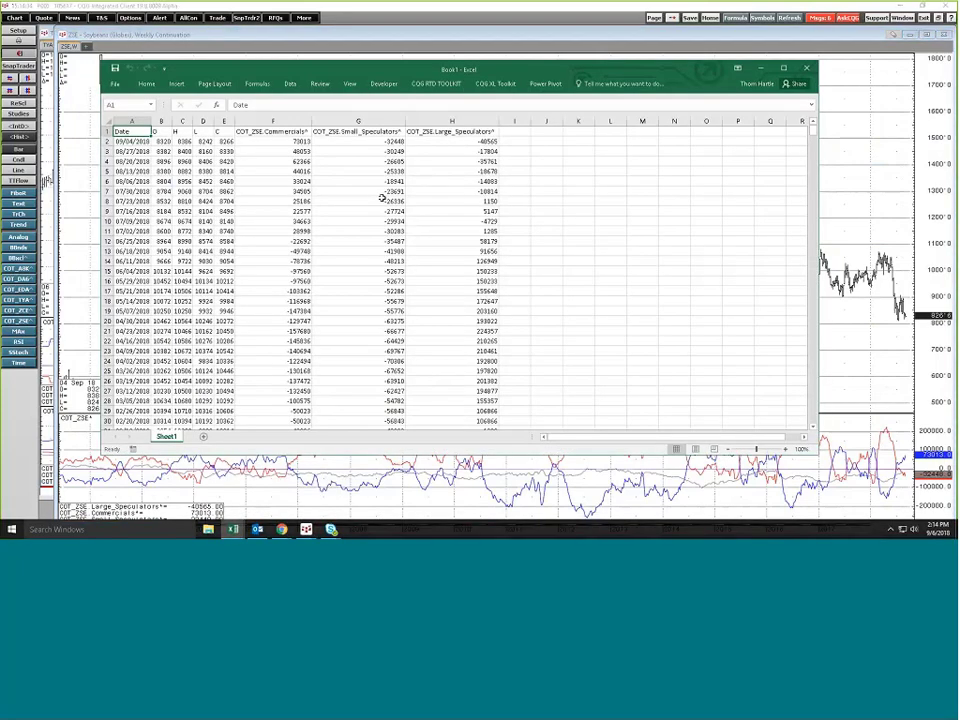
pyautogui.scroll(-11, 382, 198)
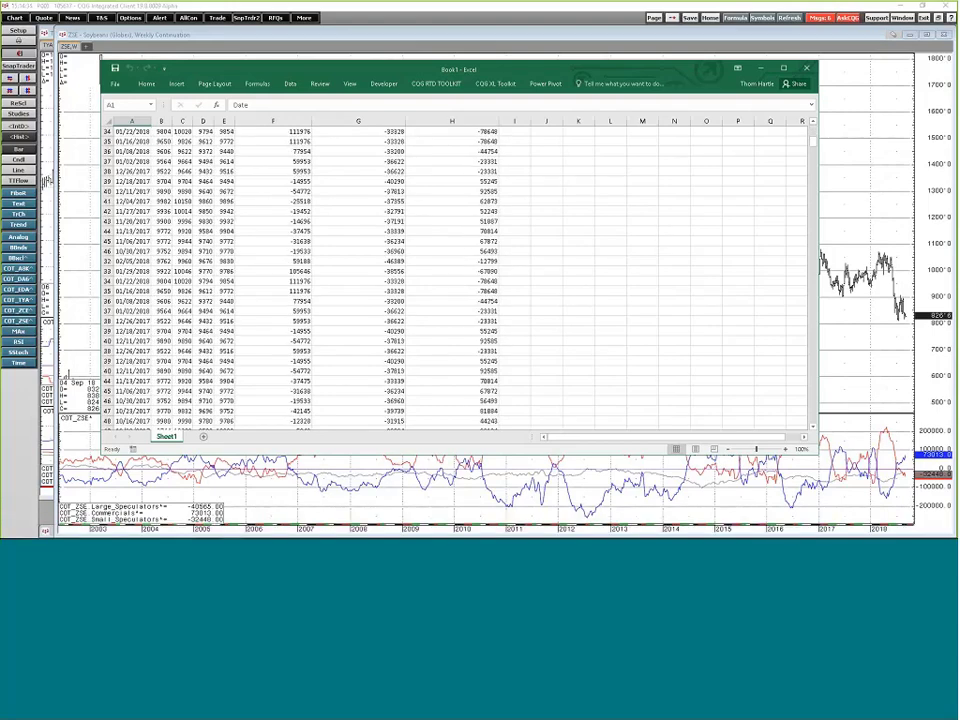
pyautogui.scroll(11, 589, 279)
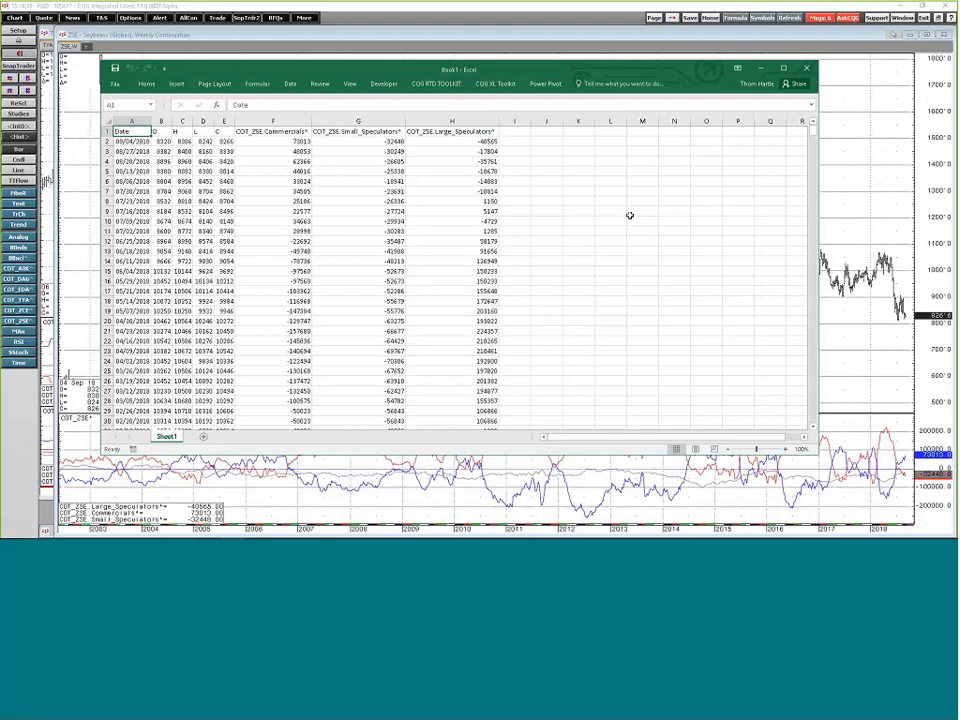
pyautogui.click(808, 70)
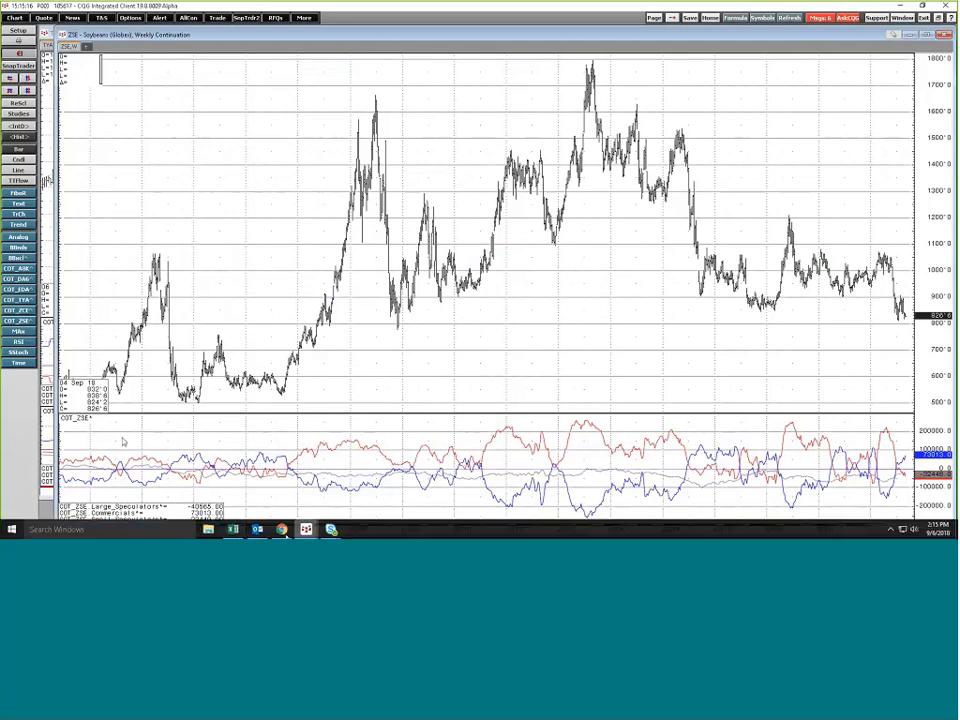
# Step: Bring the CQG News browser forward, go back to Workspaces, and open the XL Time Series (XLTS) Study article
pyautogui.moveTo(282, 529)
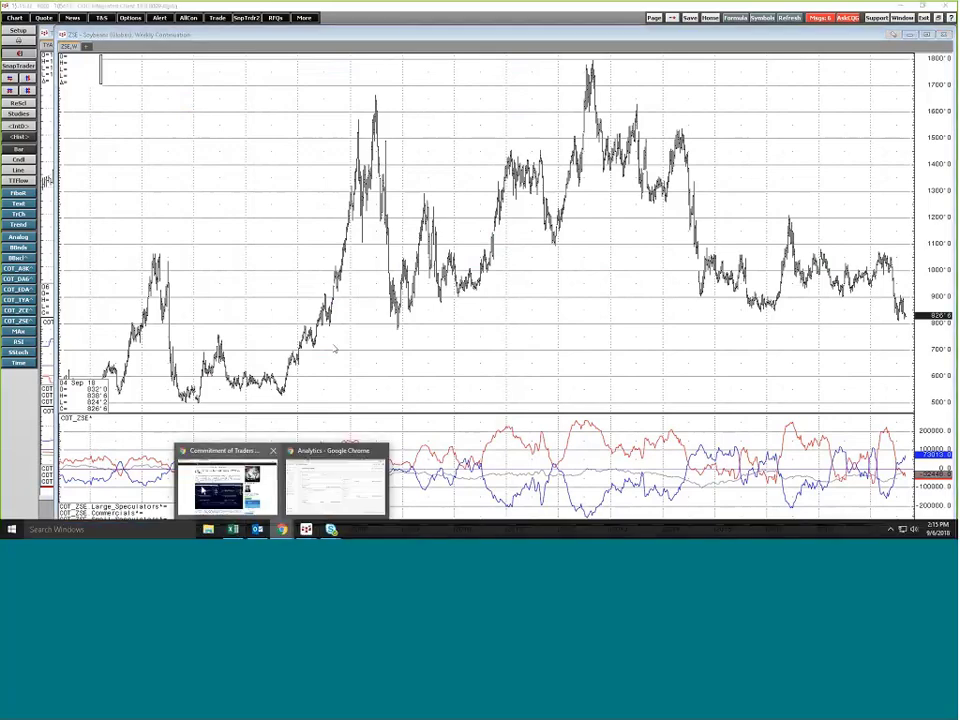
pyautogui.click(202, 490)
pyautogui.hotkey('alt', 'Left')
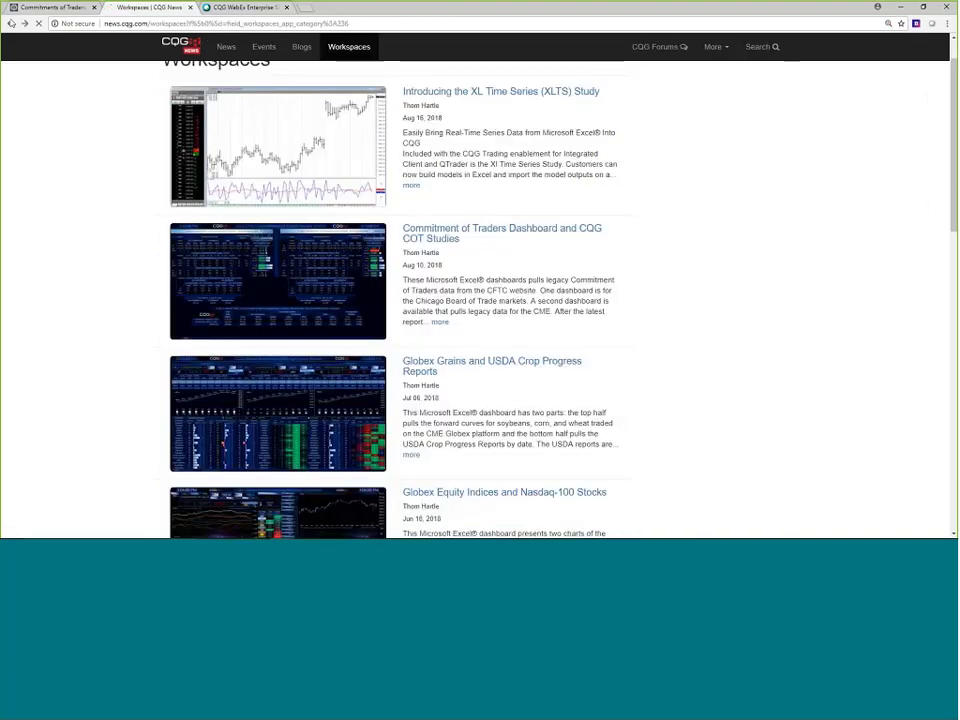
pyautogui.click(510, 92)
# Step: Read through the XLTS article, then return to the top of the Workspaces listing
pyautogui.scroll(-5, 430, 183)
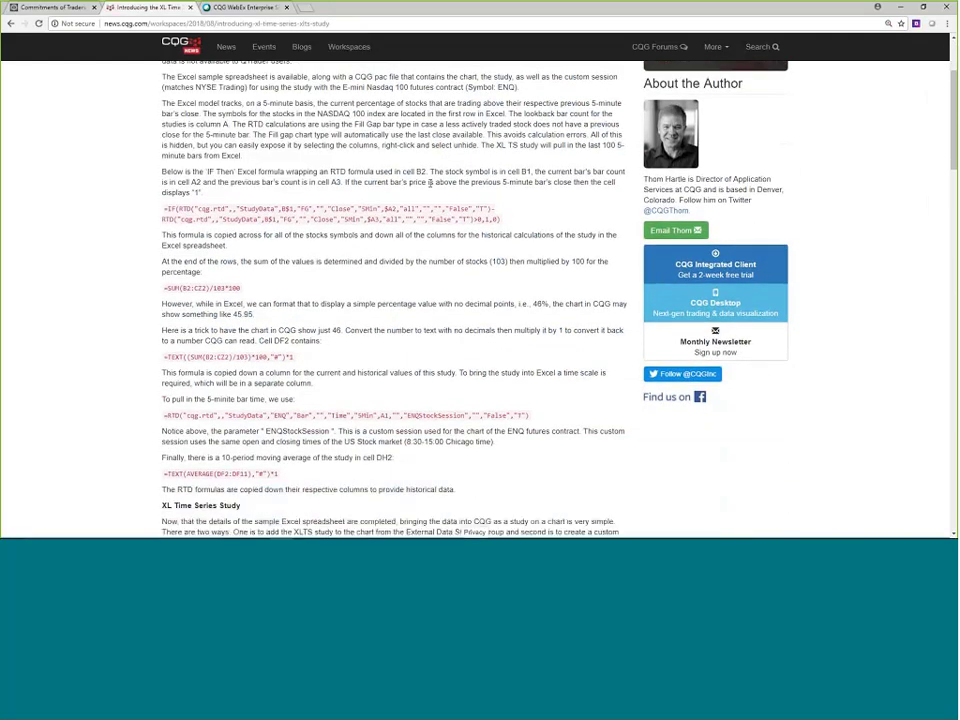
pyautogui.scroll(-1, 430, 183)
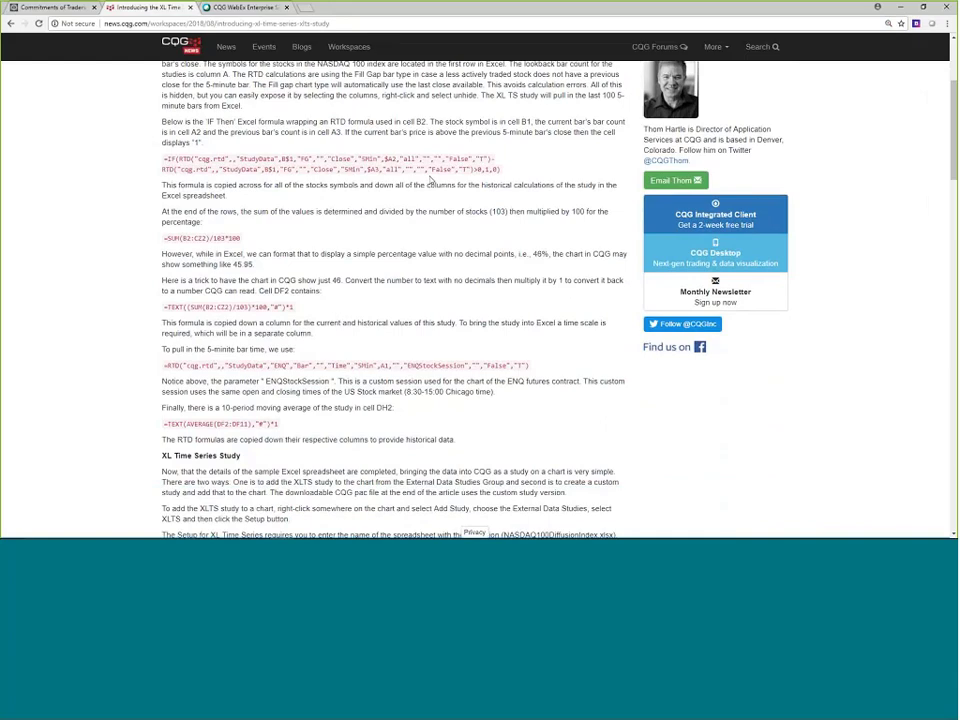
pyautogui.scroll(-3, 431, 185)
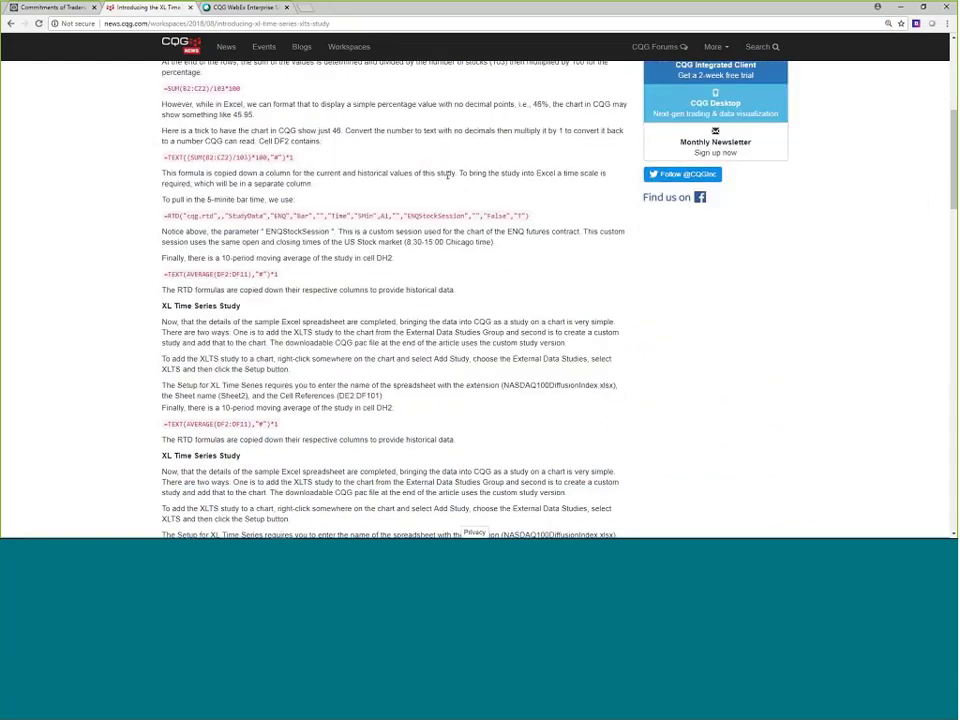
pyautogui.scroll(5, 448, 175)
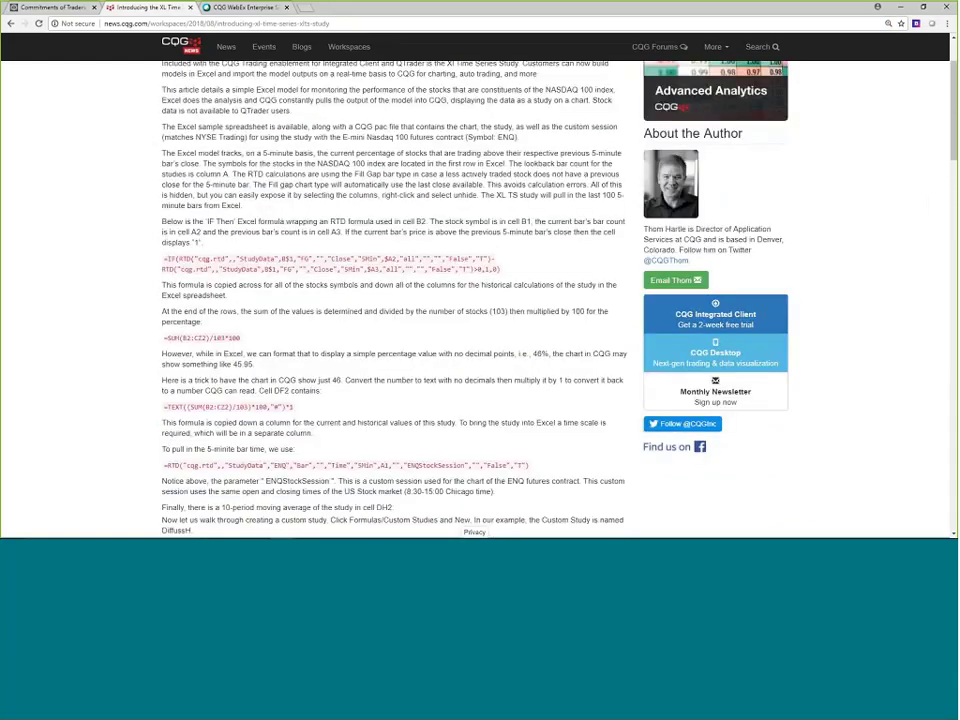
pyautogui.click(13, 23)
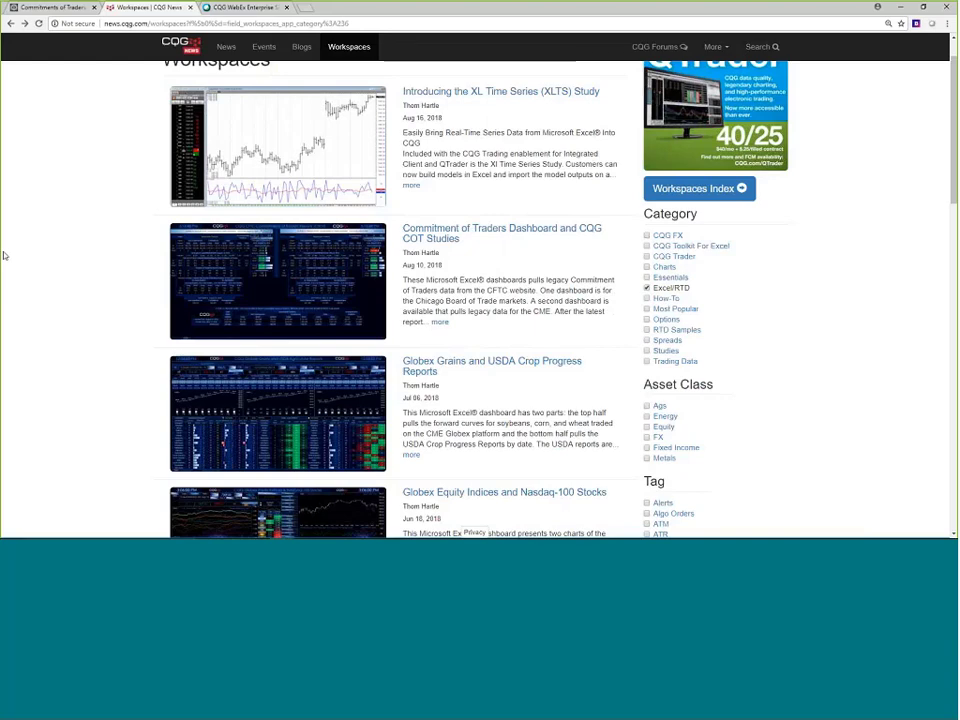
pyautogui.scroll(1, 71, 209)
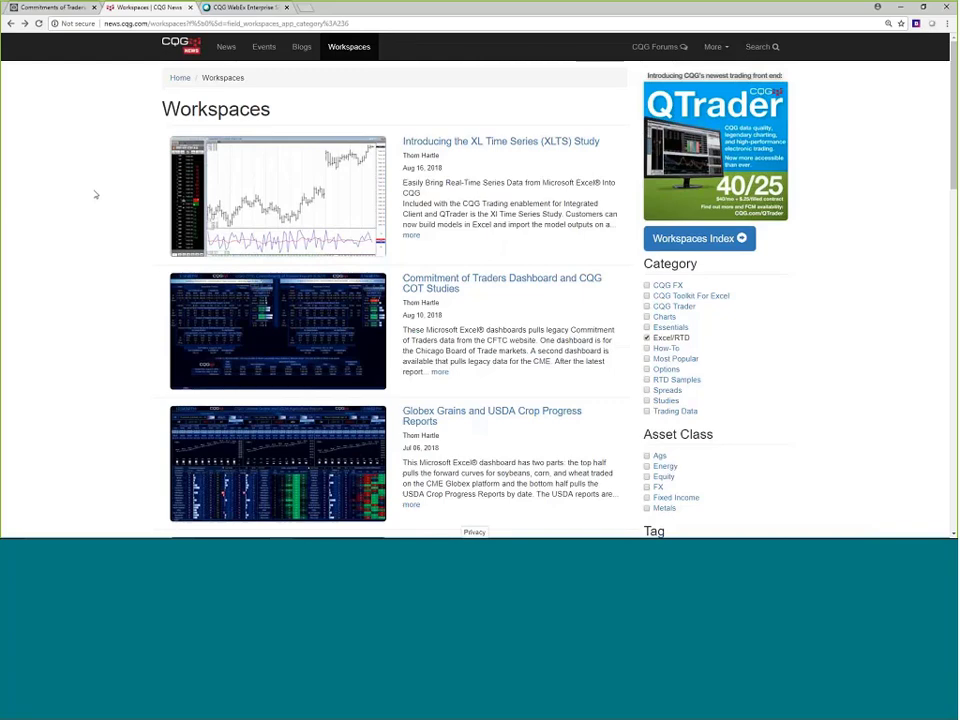
# Step: Open the Commitment of Traders Dashboard article, then bring the Excel COT dashboard workbook forward
pyautogui.click(497, 287)
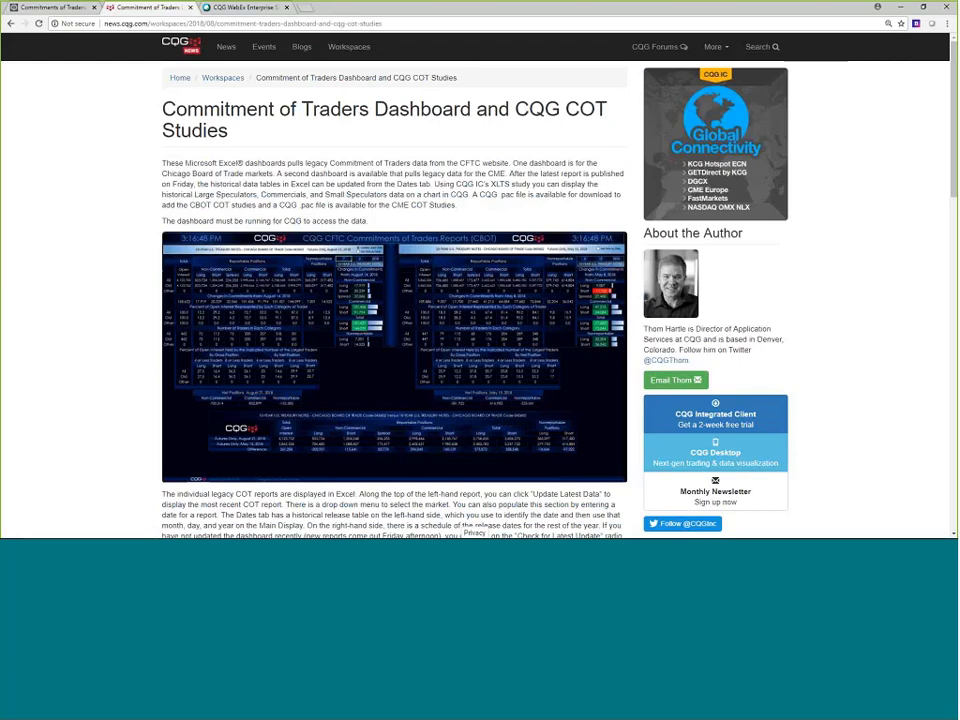
pyautogui.moveTo(276, 530)
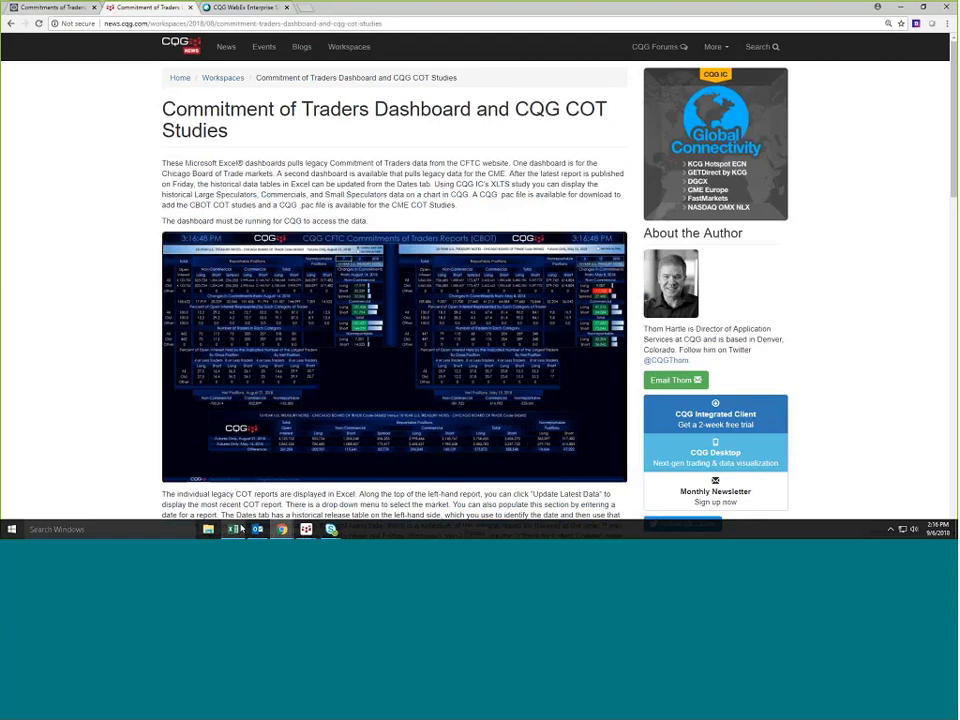
pyautogui.click(232, 529)
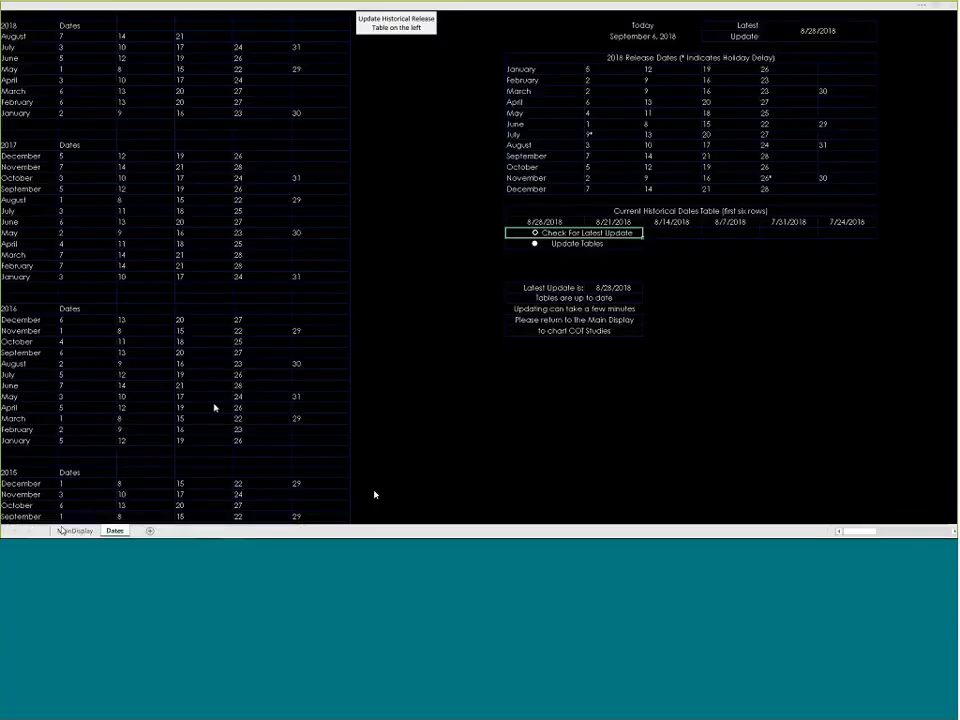
# Step: Switch to the MainDisplay sheet showing the 10-Year Treasury Notes COT comparison
pyautogui.click(66, 530)
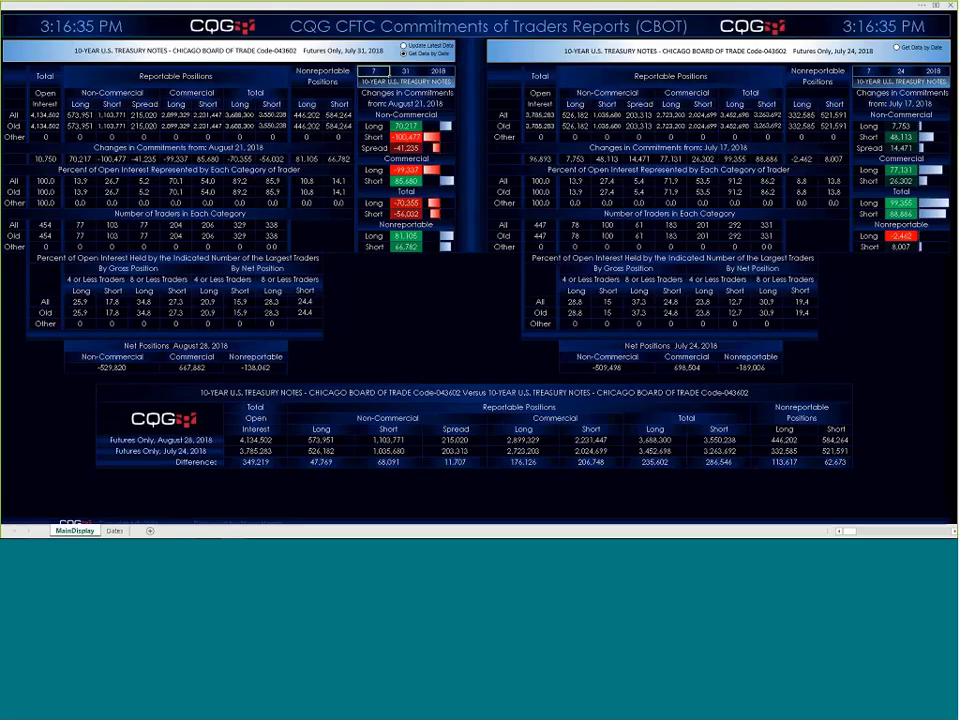